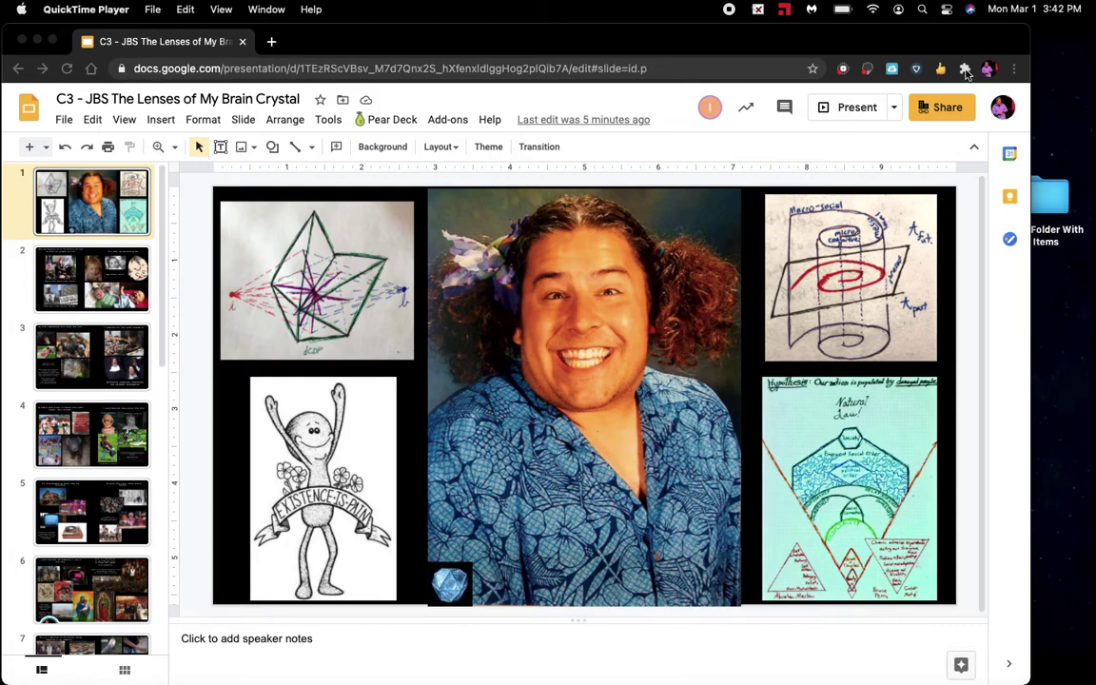
Pin the Screencastify extension to Chrome's toolbar from the Extensions menu.
left_click(964, 69)
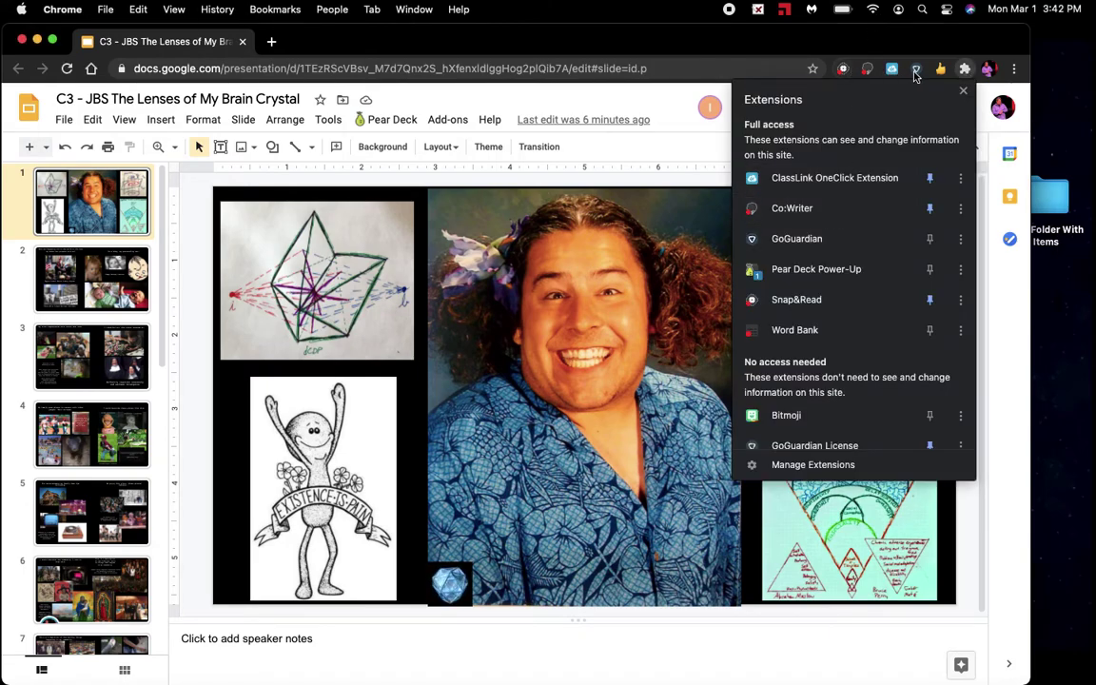
scroll(873, 270, "down", 3)
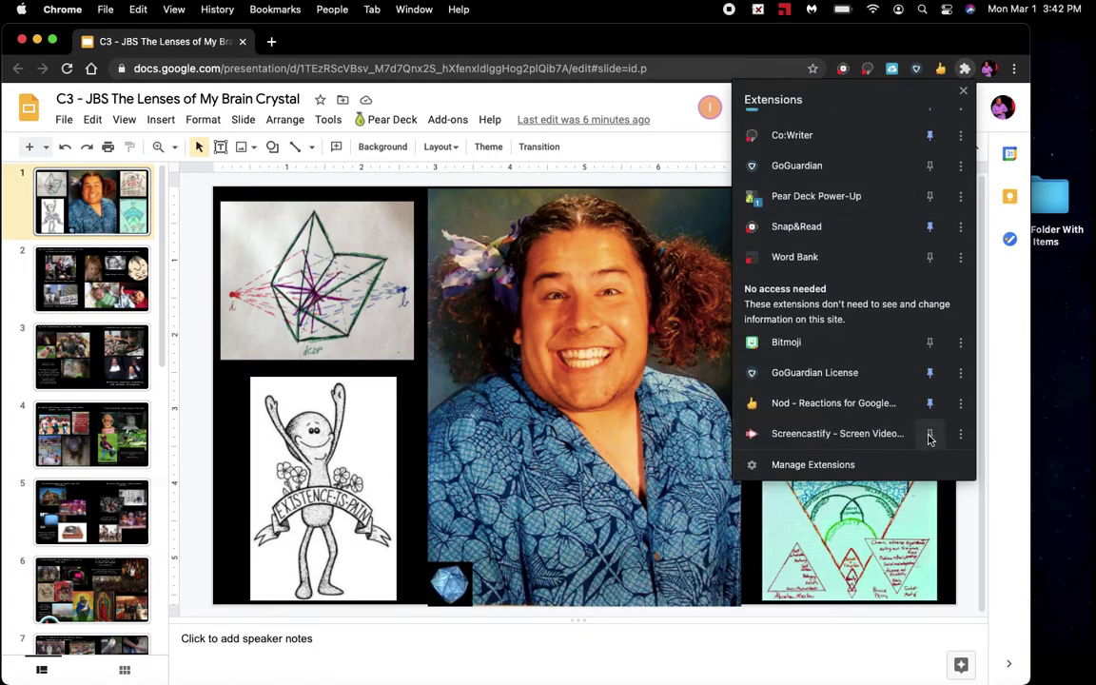
left_click(931, 436)
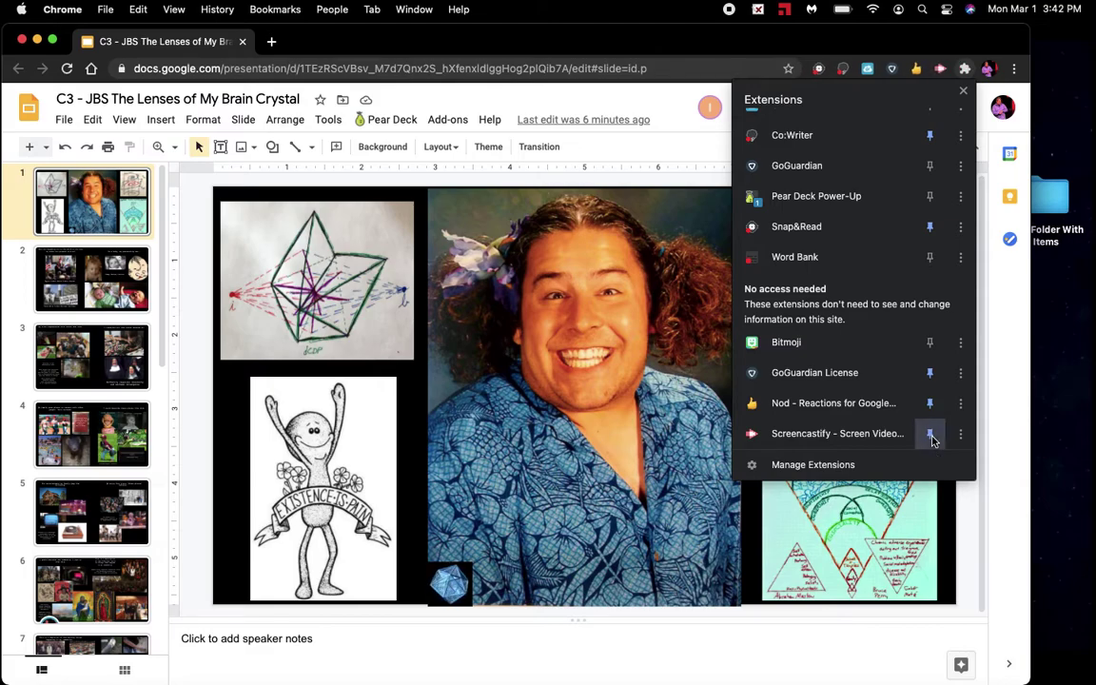
left_click(932, 436)
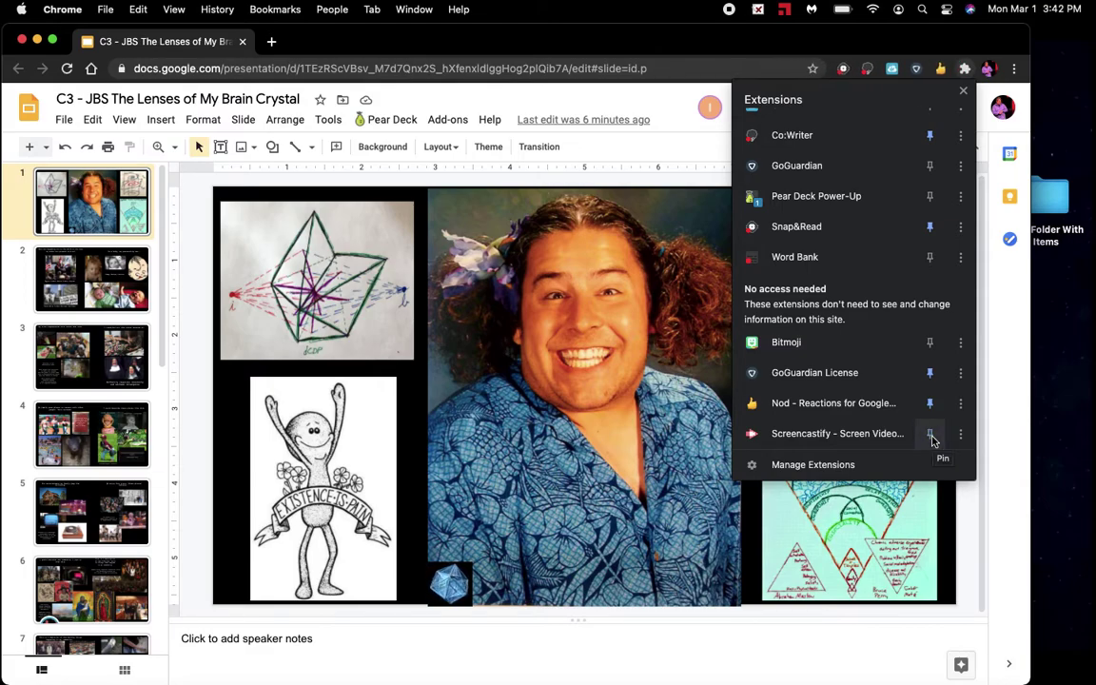
left_click(932, 436)
left_click(931, 436)
left_click(931, 437)
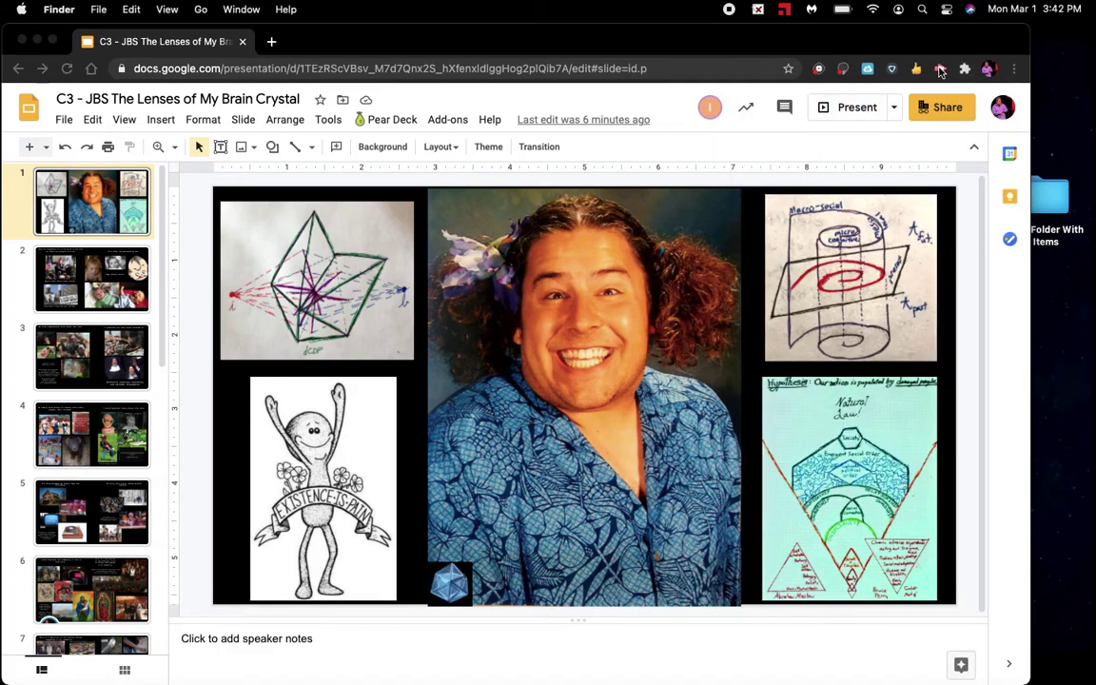
left_click(940, 72)
Launch Screencastify, sign in with the school Google account and allow Drive access.
left_click(940, 71)
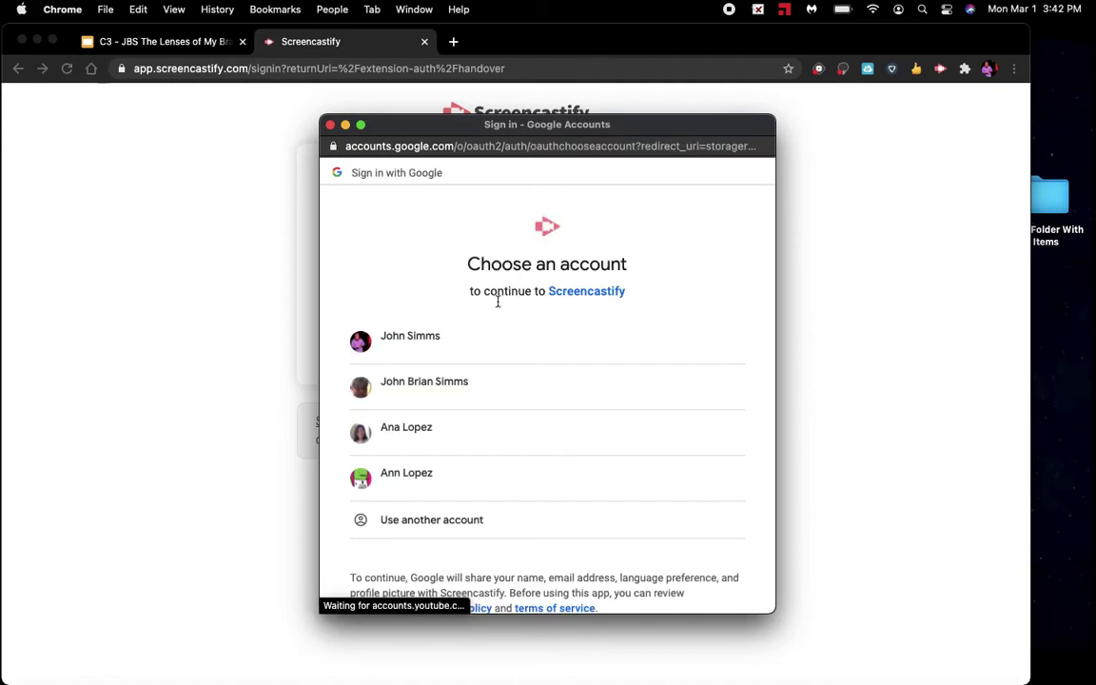
left_click(431, 349)
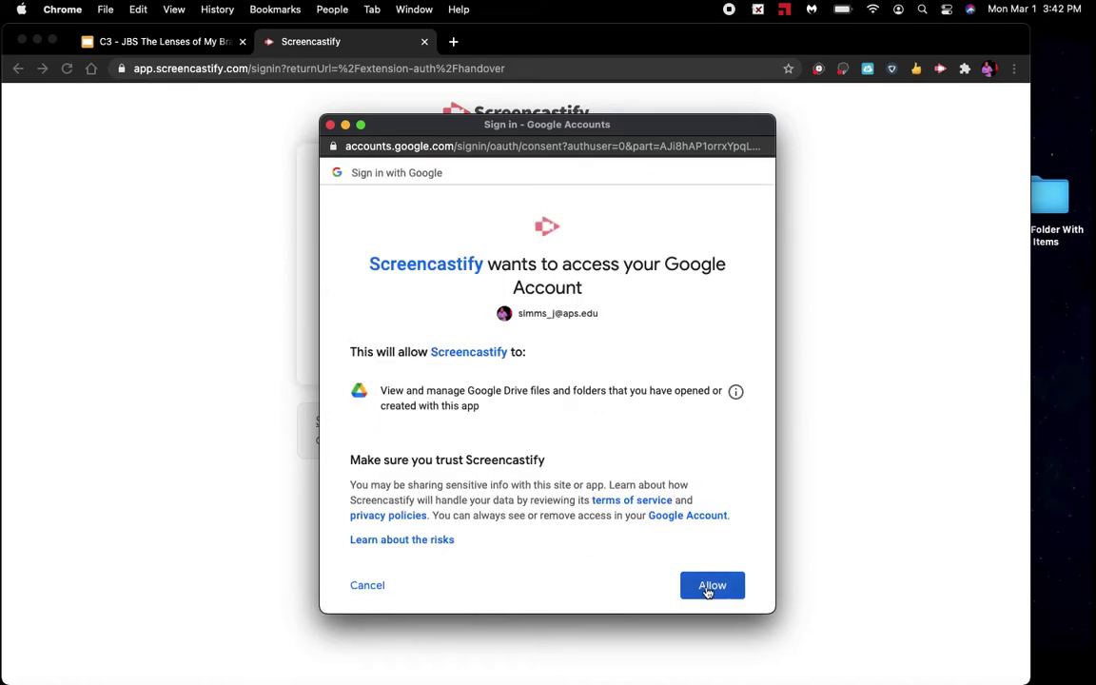
left_click(709, 589)
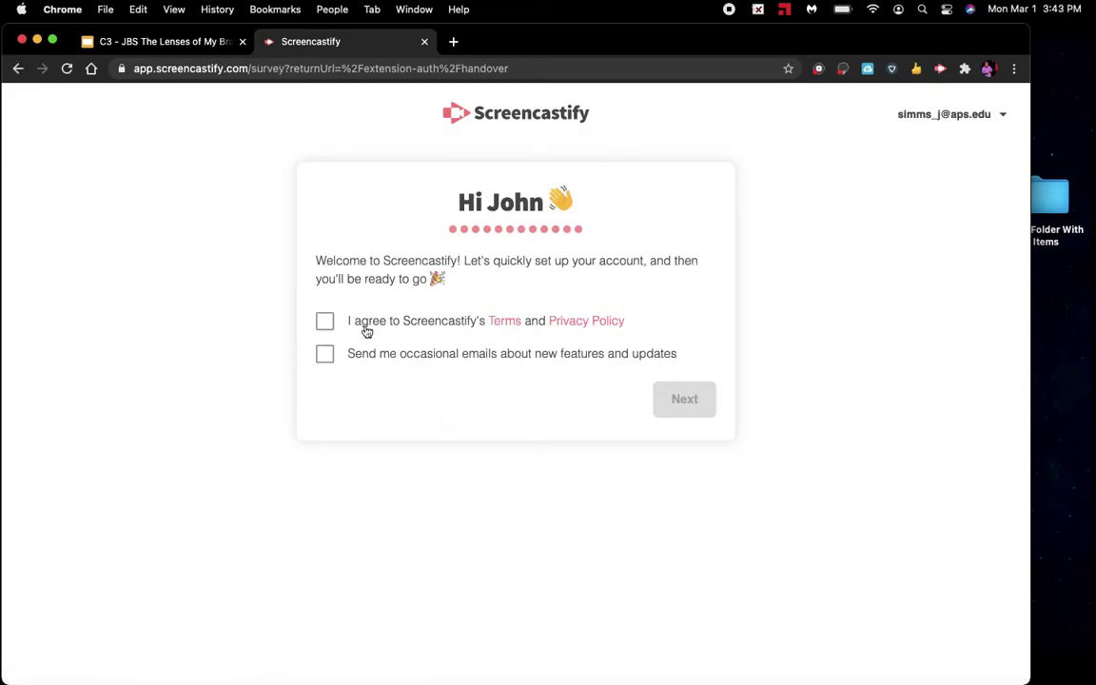
Agree to the terms, then answer the survey: Teacher, grades 6-8, 13 or older.
left_click(325, 321)
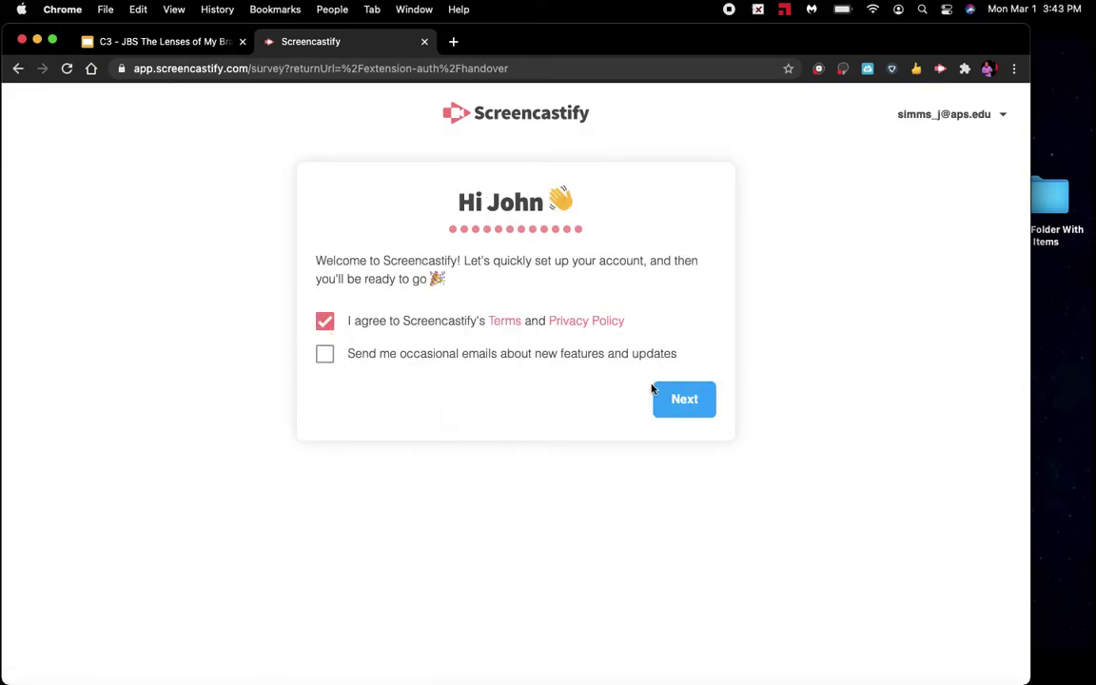
left_click(696, 406)
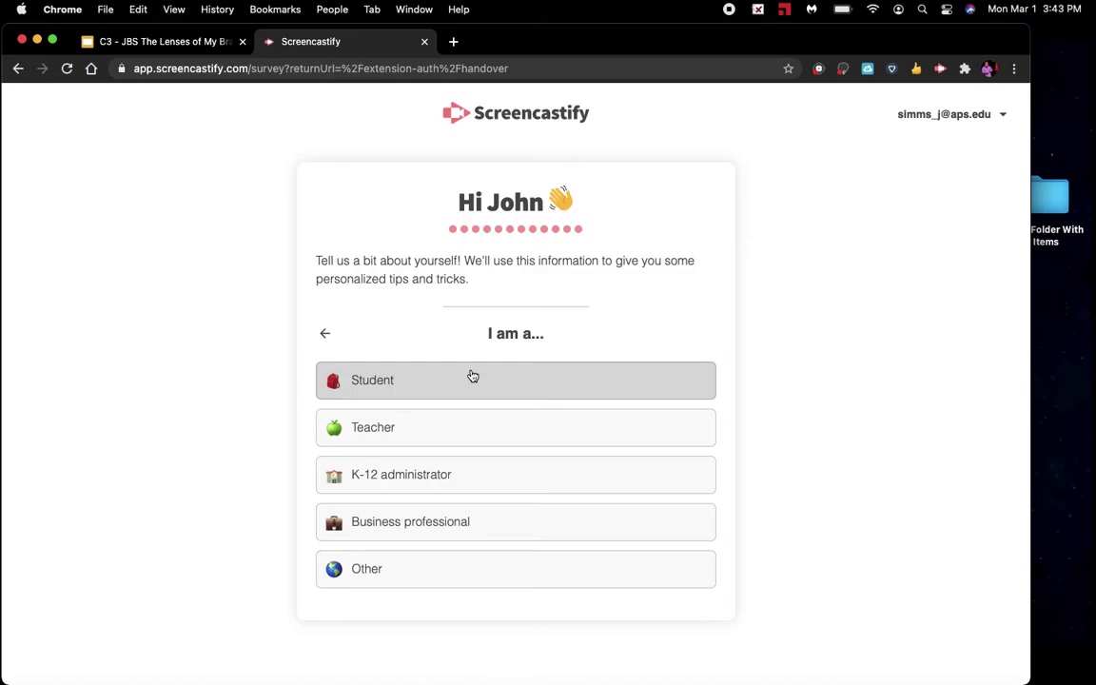
left_click(451, 446)
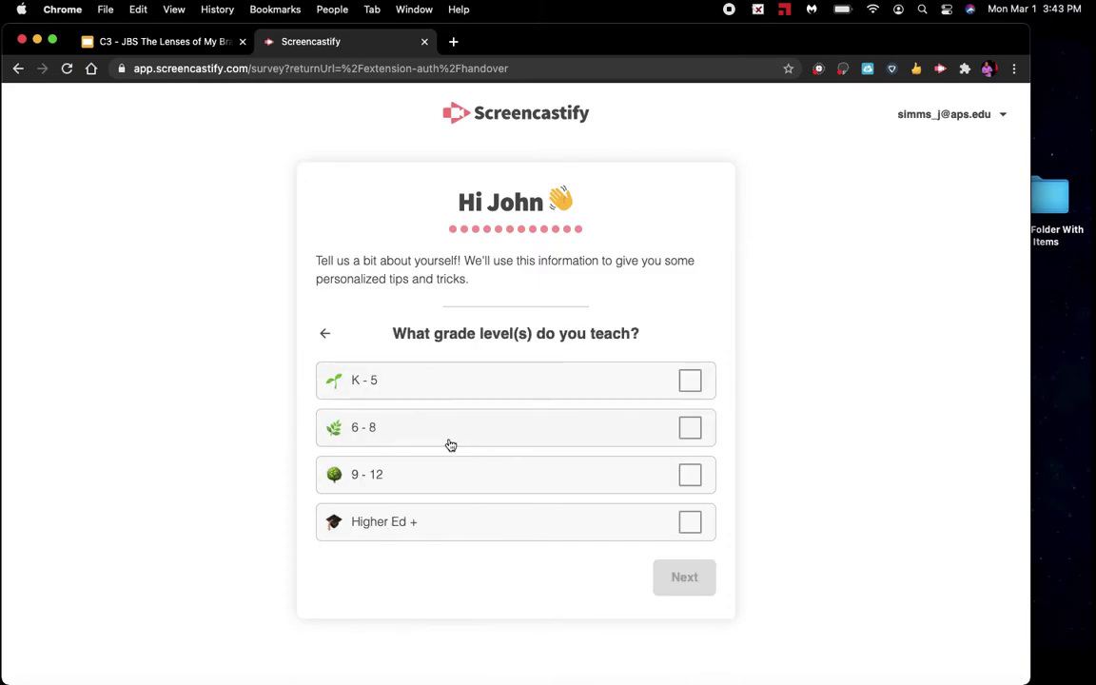
left_click(687, 430)
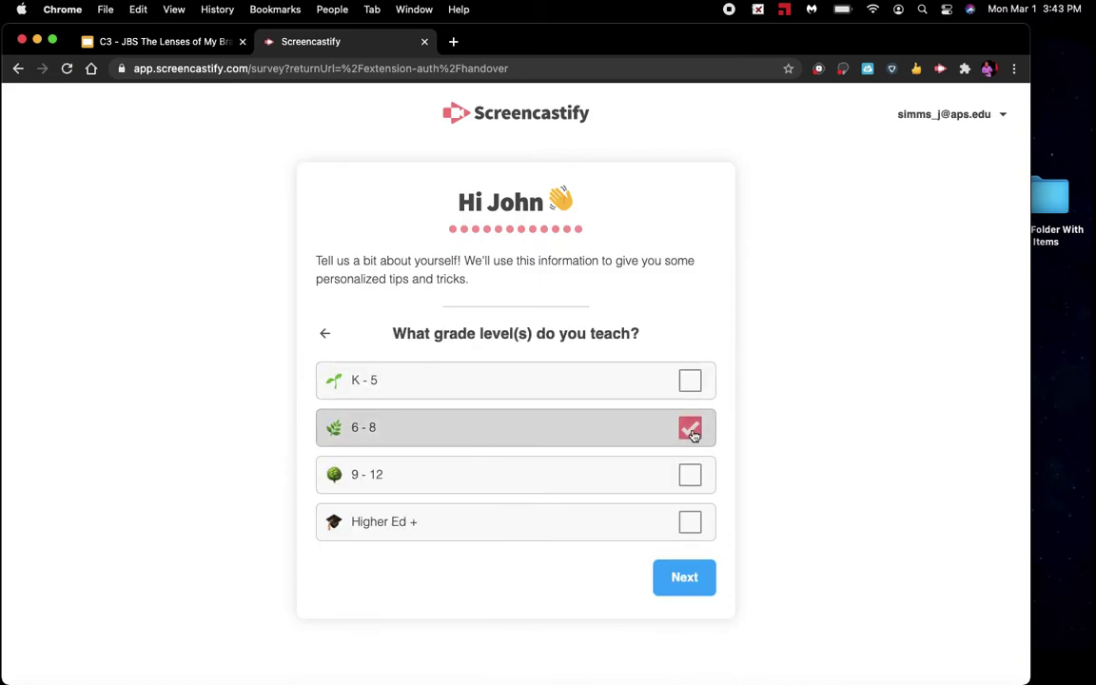
left_click(695, 586)
left_click(497, 388)
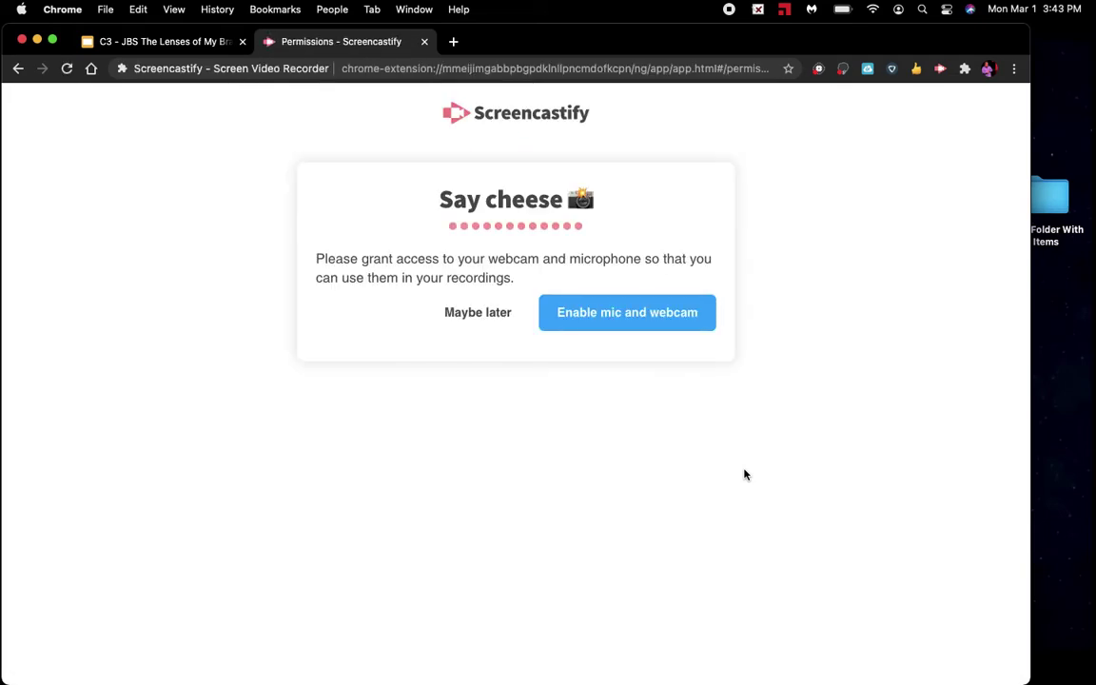
Allow mic, webcam and annotation tools, decline the tour, and return to the Slides presentation.
left_click(632, 316)
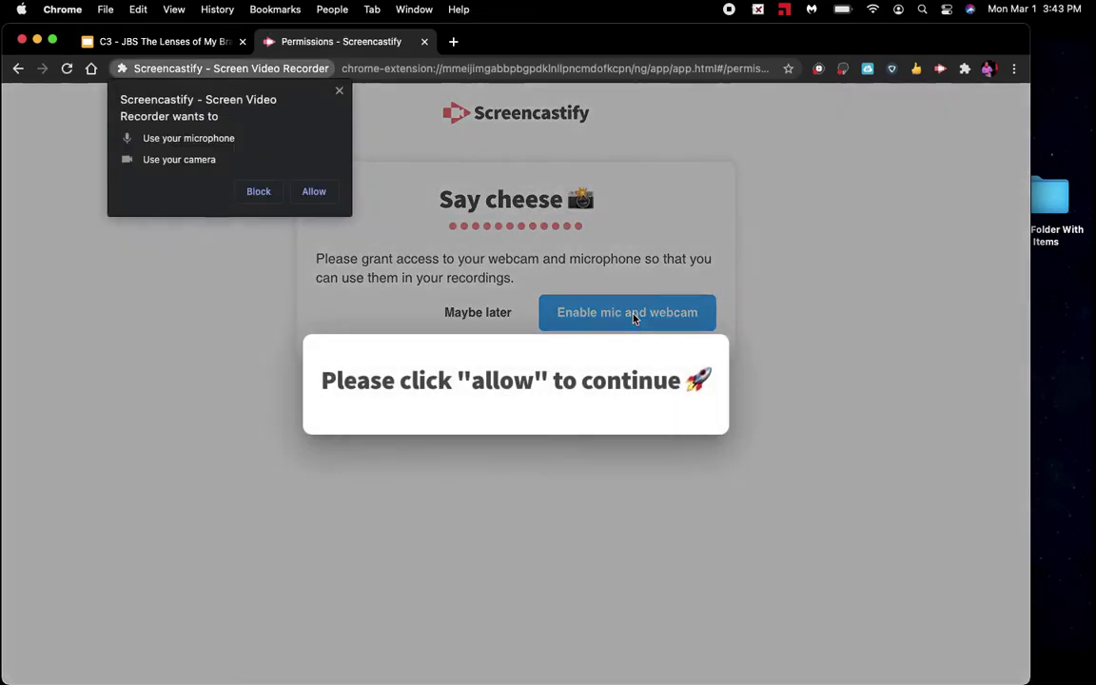
left_click(314, 192)
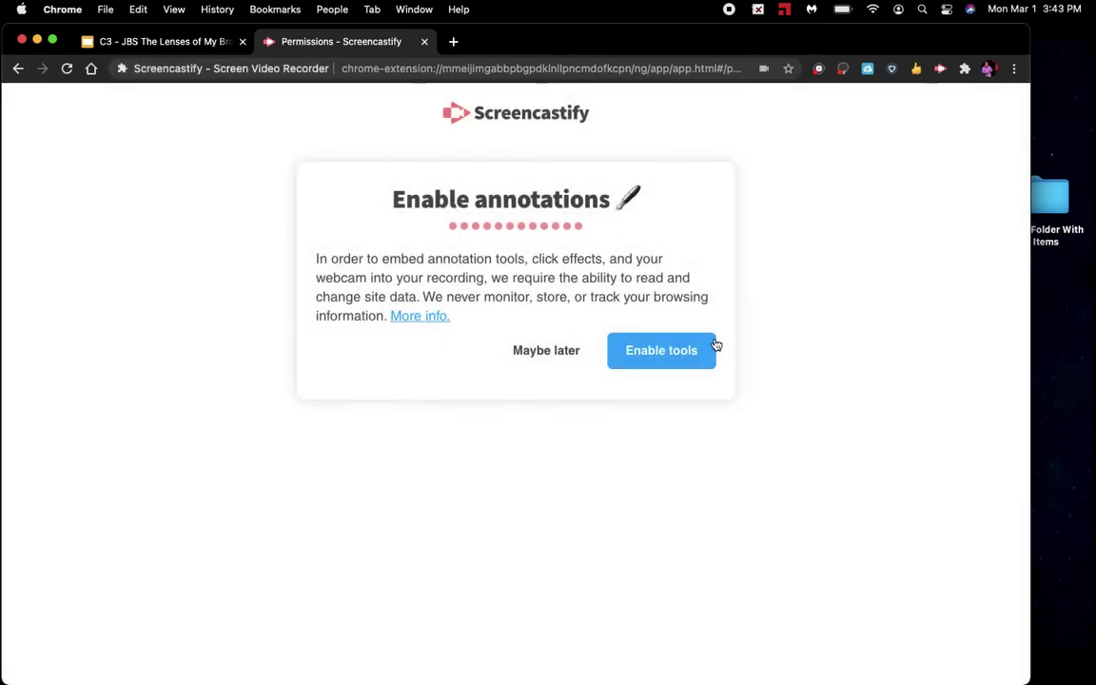
left_click(667, 360)
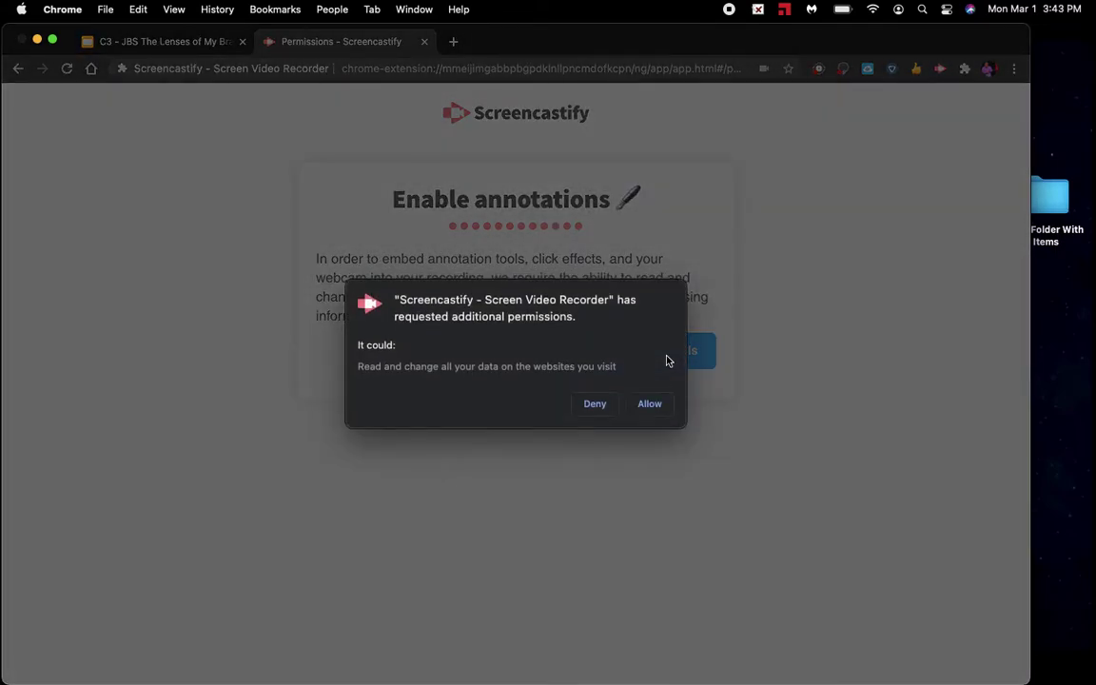
left_click(650, 404)
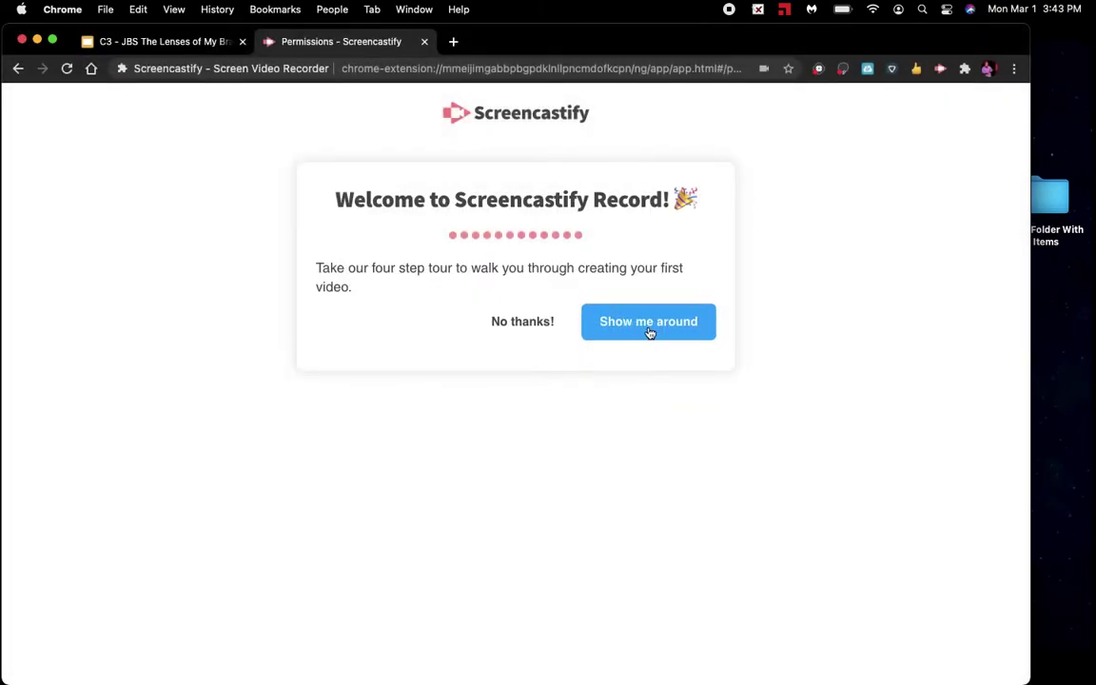
left_click(522, 322)
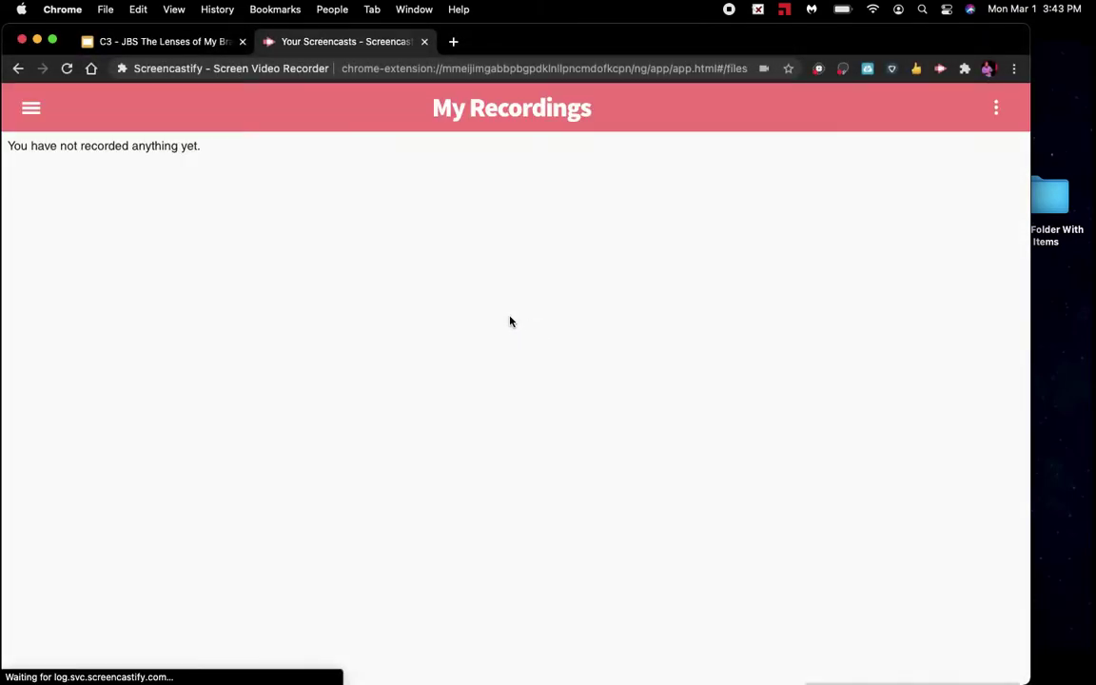
left_click(181, 44)
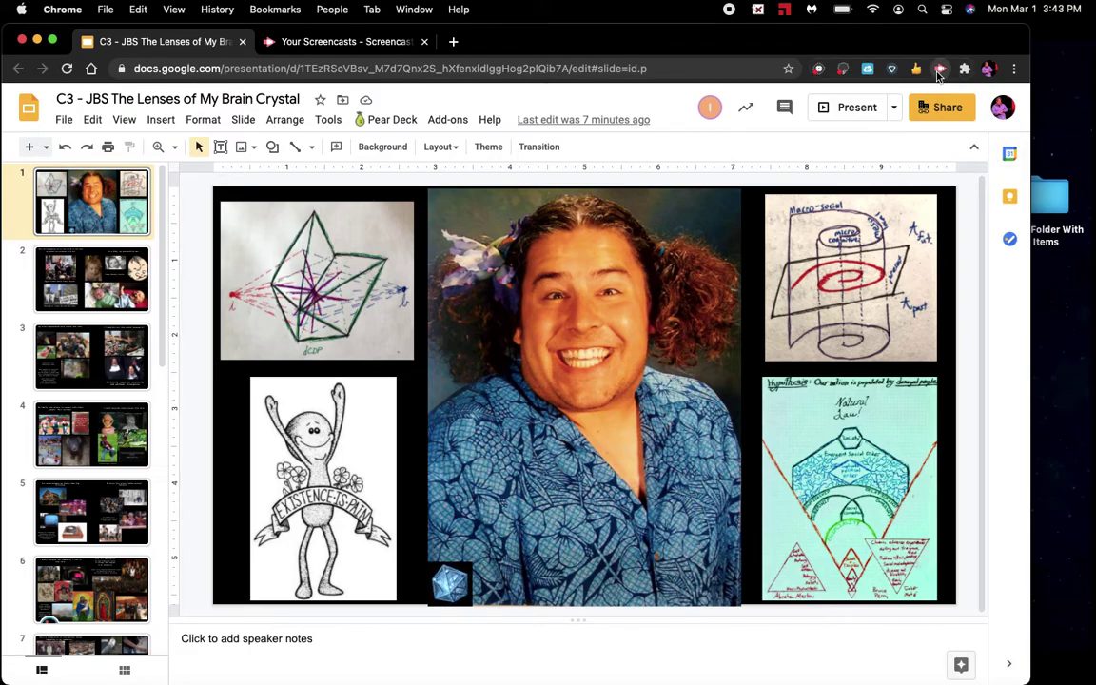
Turn on Embed Webcam and select the Logitech USB Headset microphone in Screencastify's recorder.
left_click(938, 70)
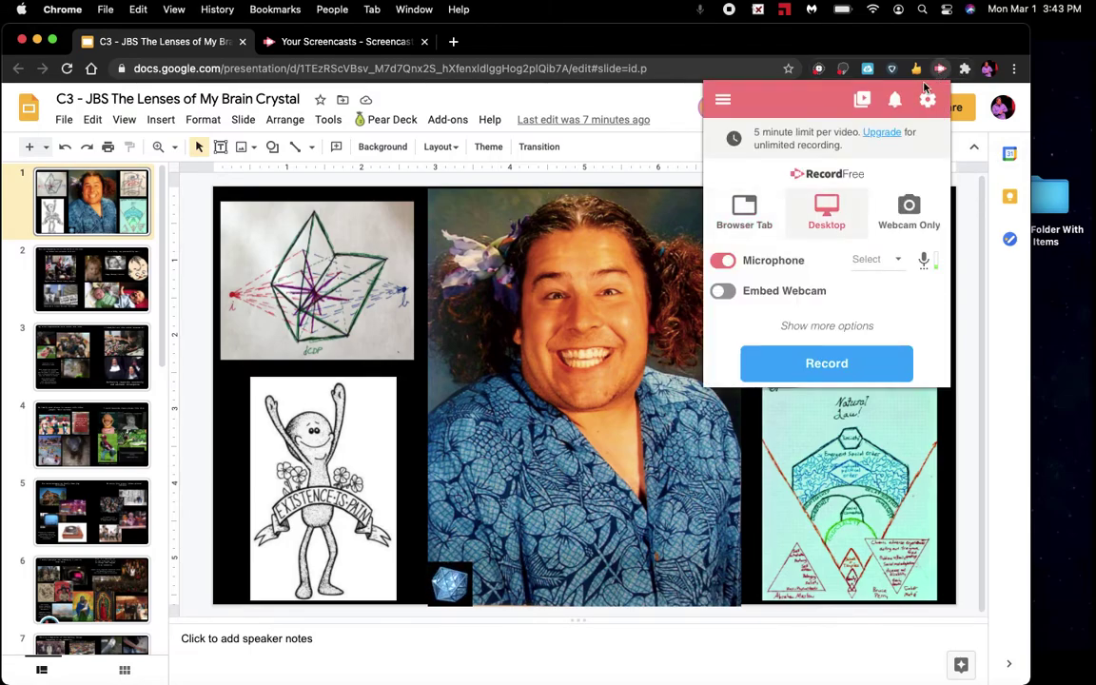
left_click(723, 291)
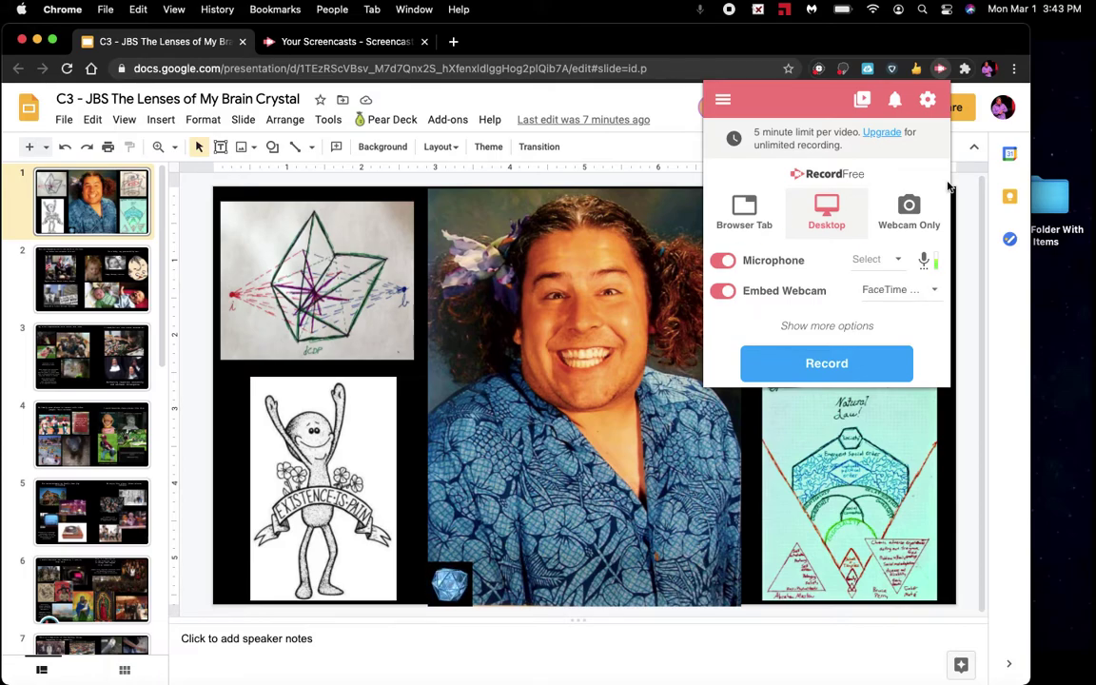
left_click(870, 259)
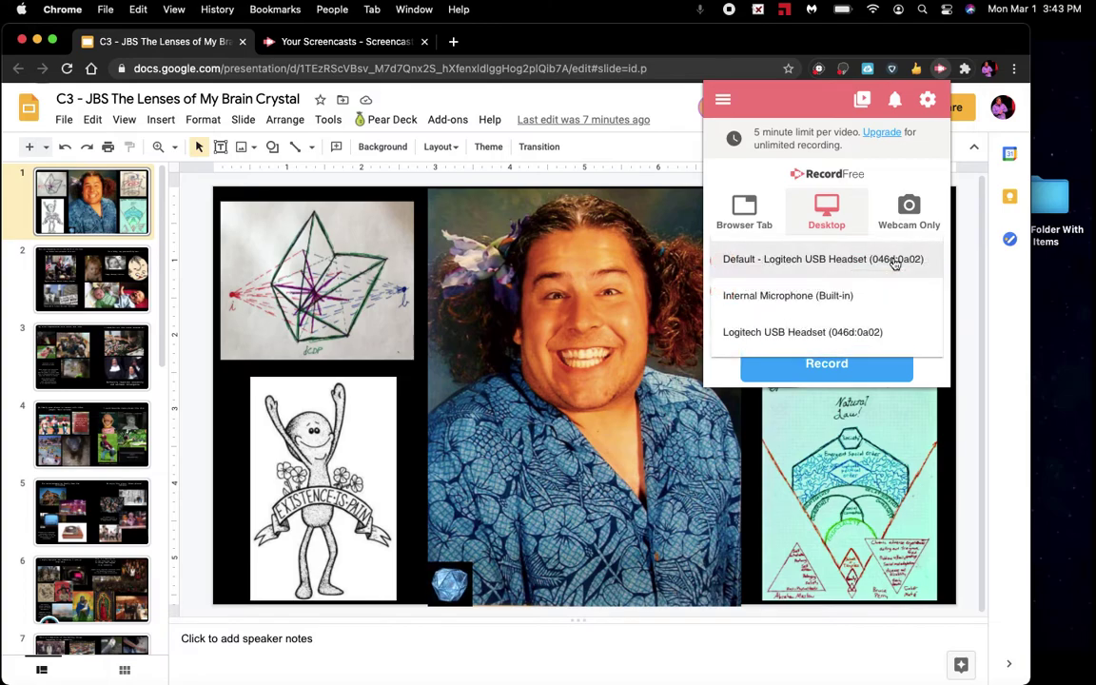
left_click(829, 335)
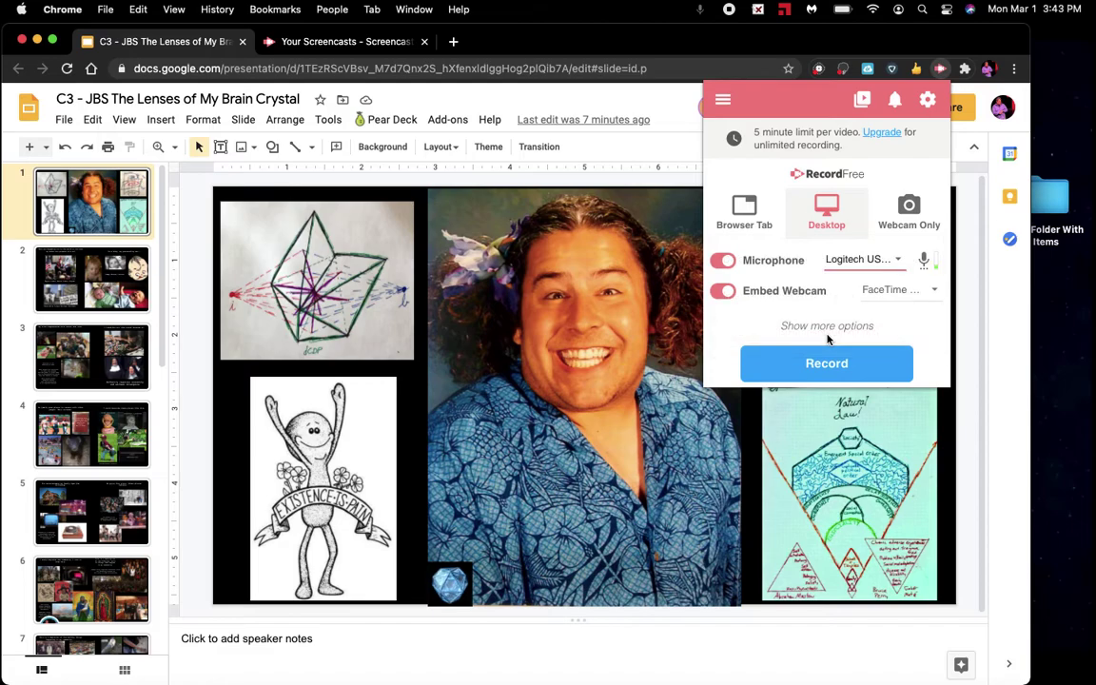
left_click(897, 260)
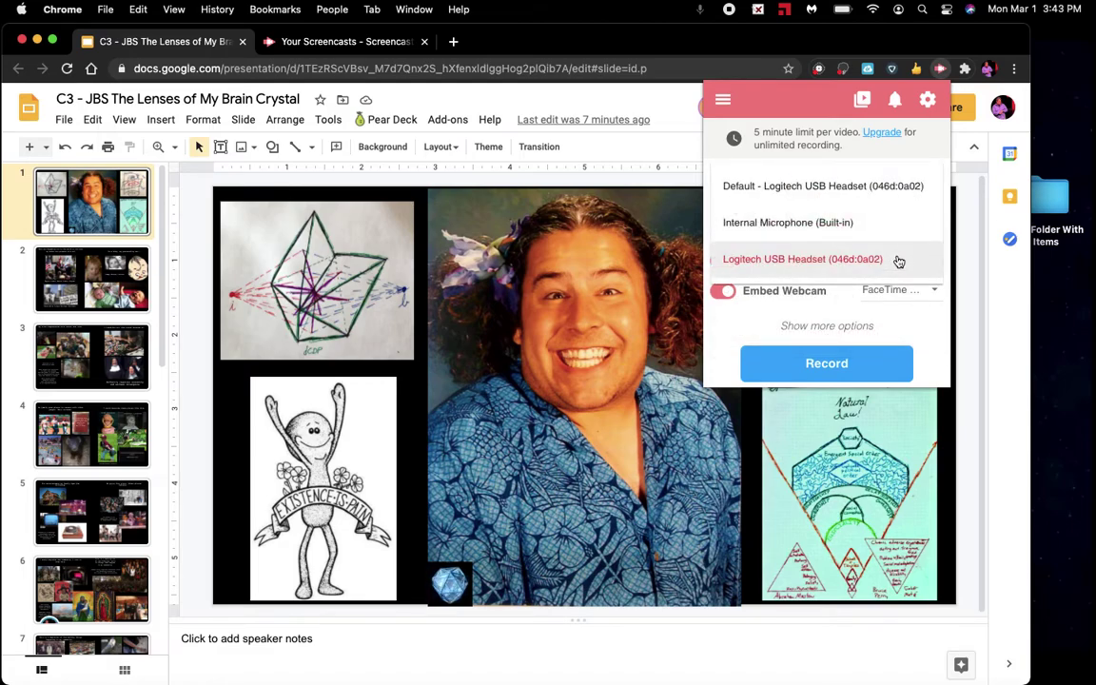
left_click(843, 263)
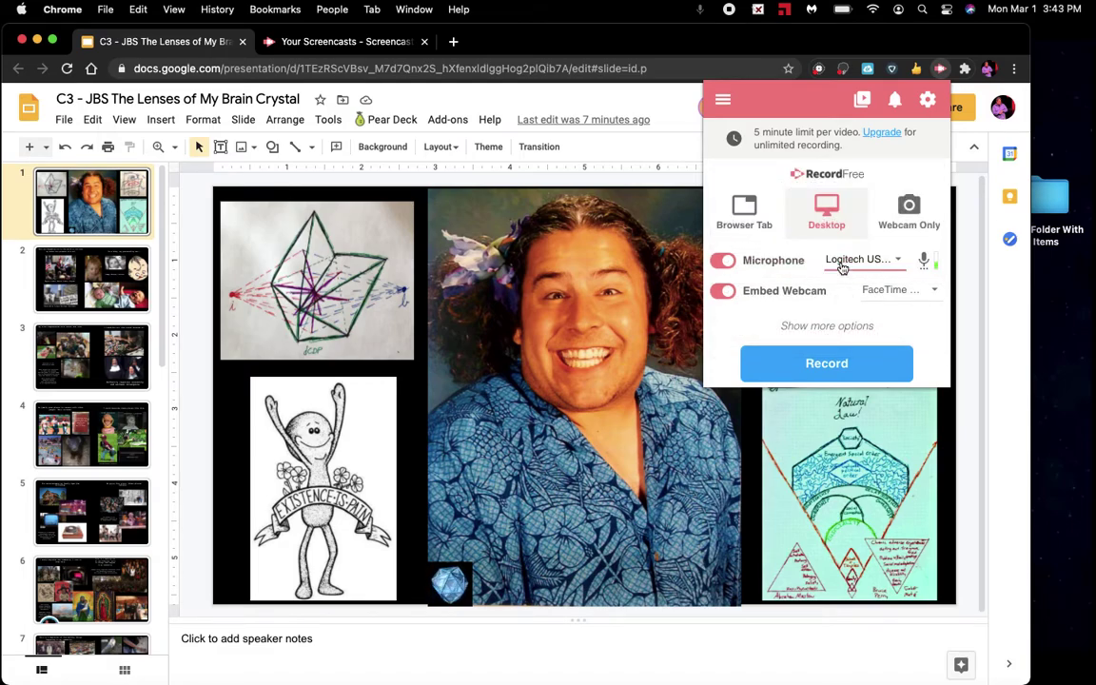
Start recording with Your Entire Screen shared, then bring the Brain Crystal presentation forward.
left_click(859, 365)
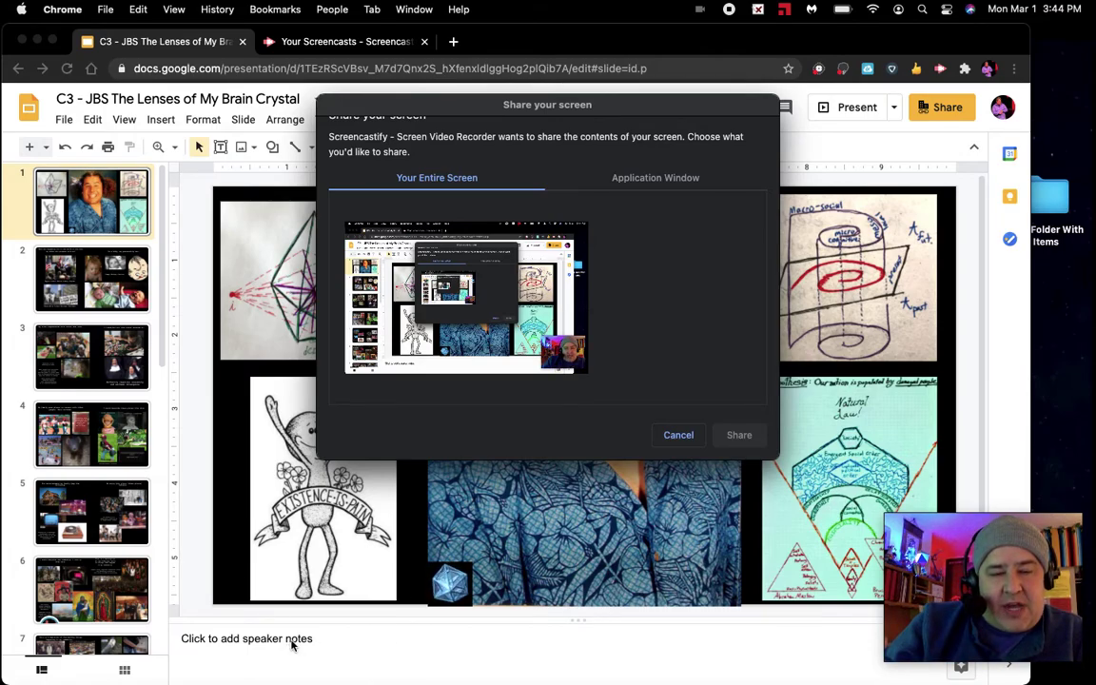
left_click(658, 181)
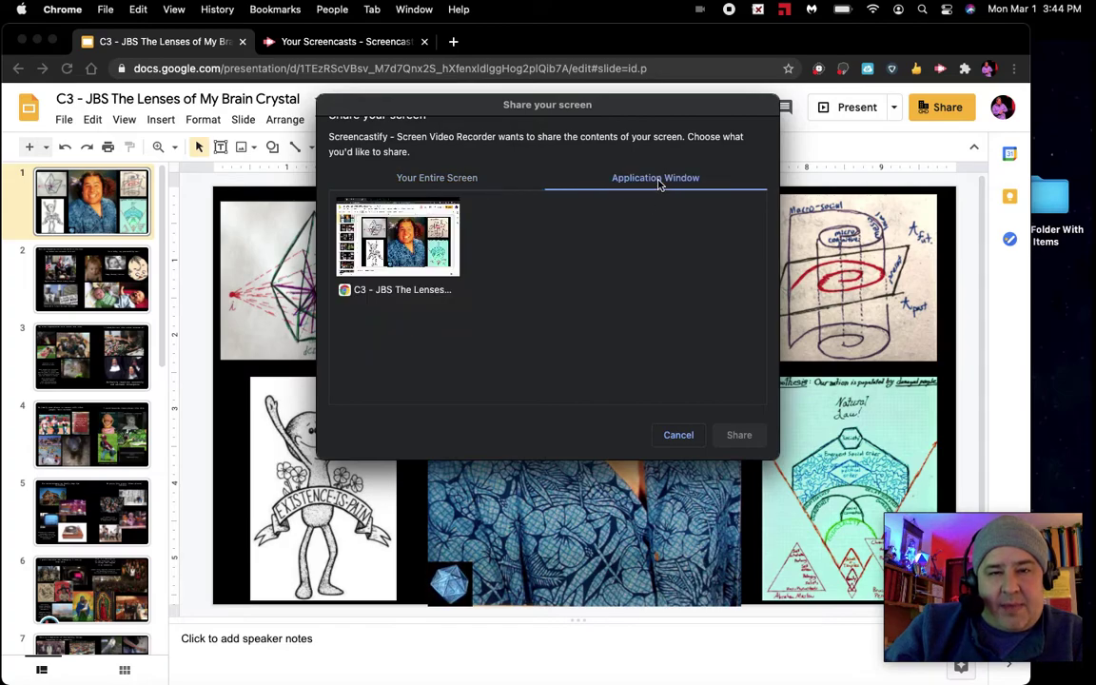
left_click(438, 180)
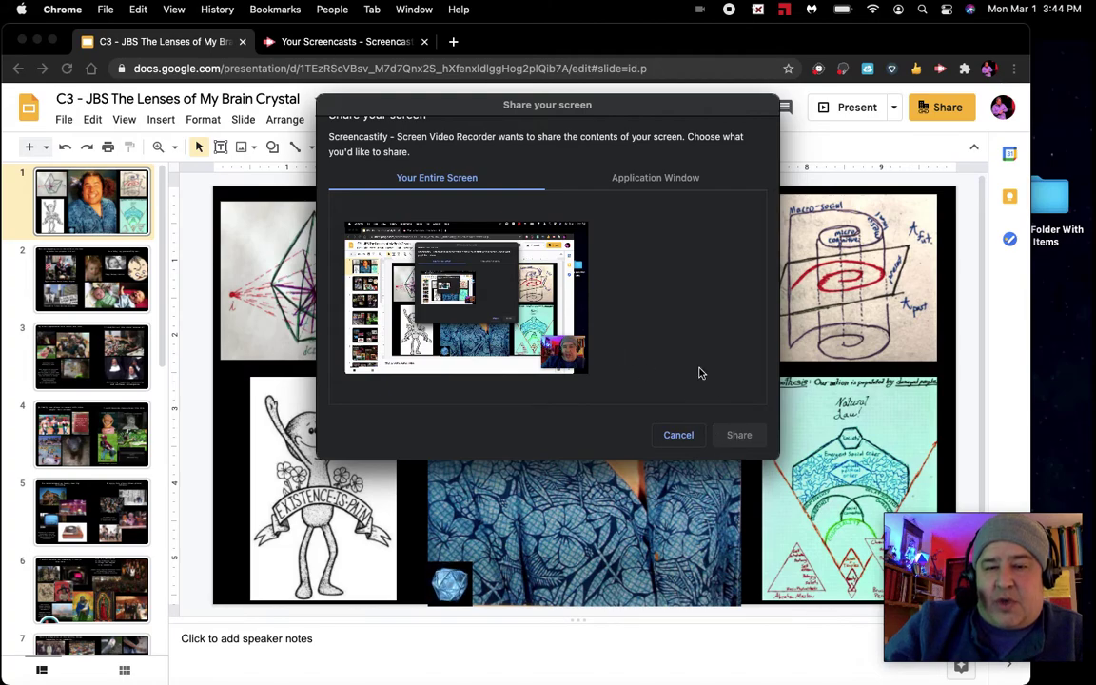
left_click(464, 269)
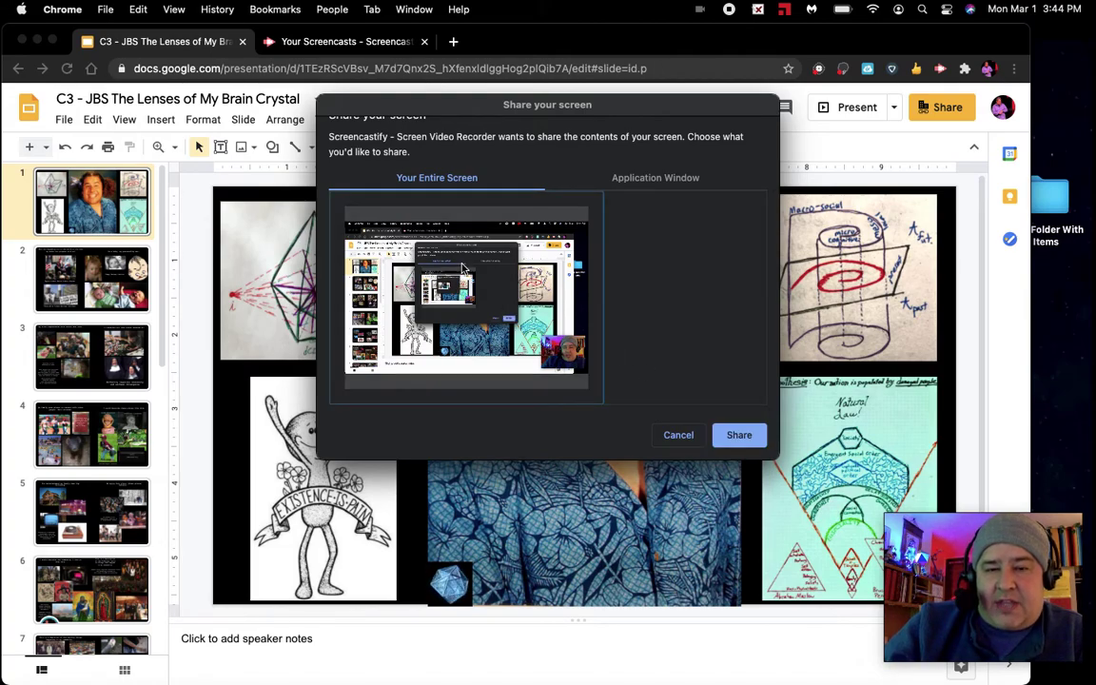
left_click(741, 435)
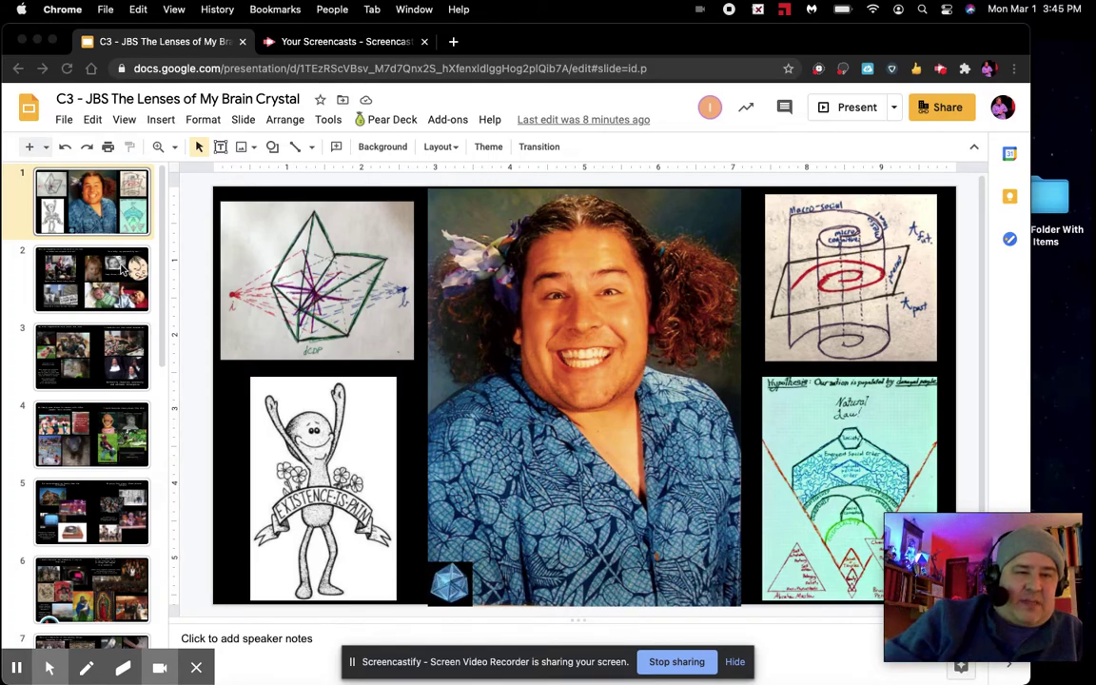
left_click(93, 288)
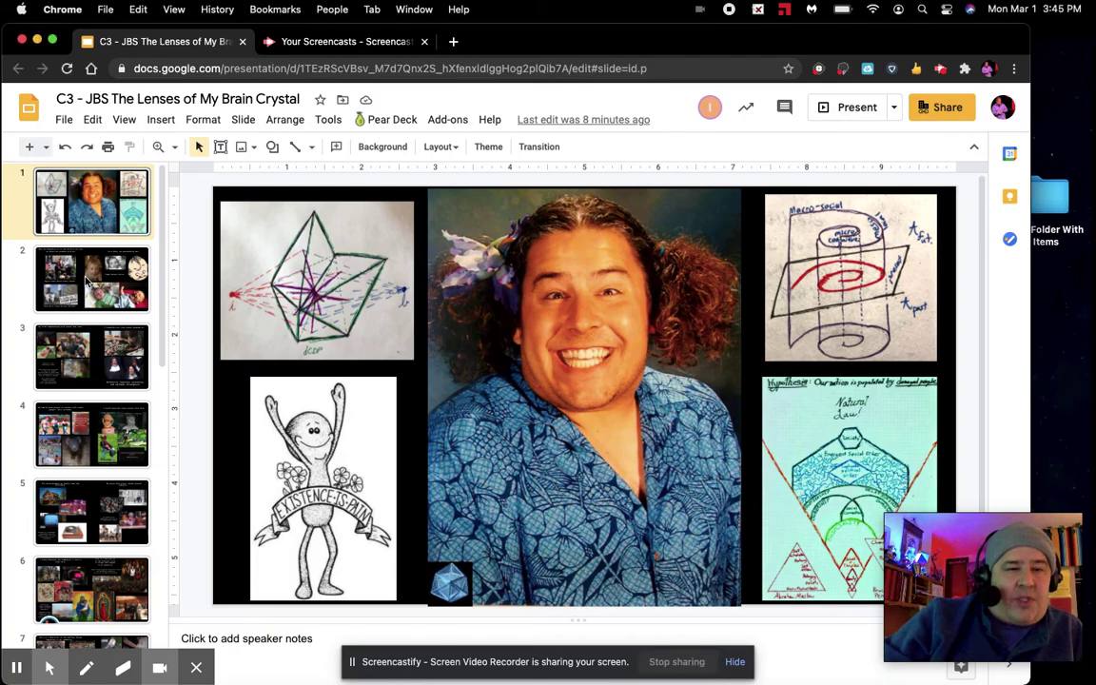
Step through the slides from slide 2 to slide 8, pausing in slide 2's speaker notes.
left_click(103, 293)
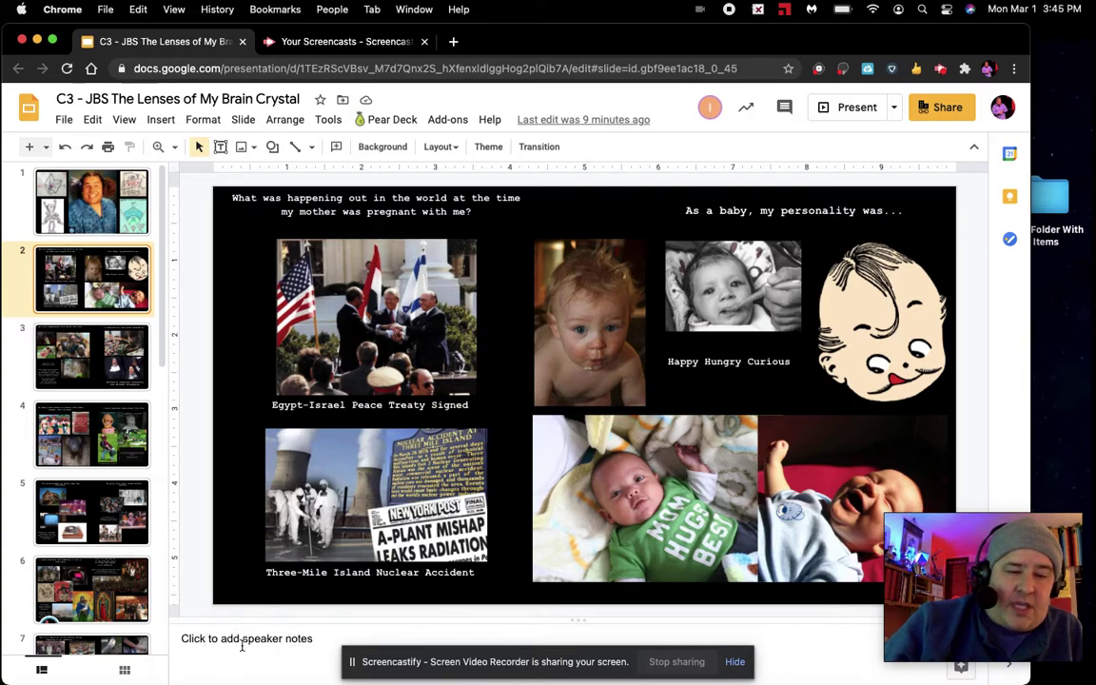
left_click(283, 644)
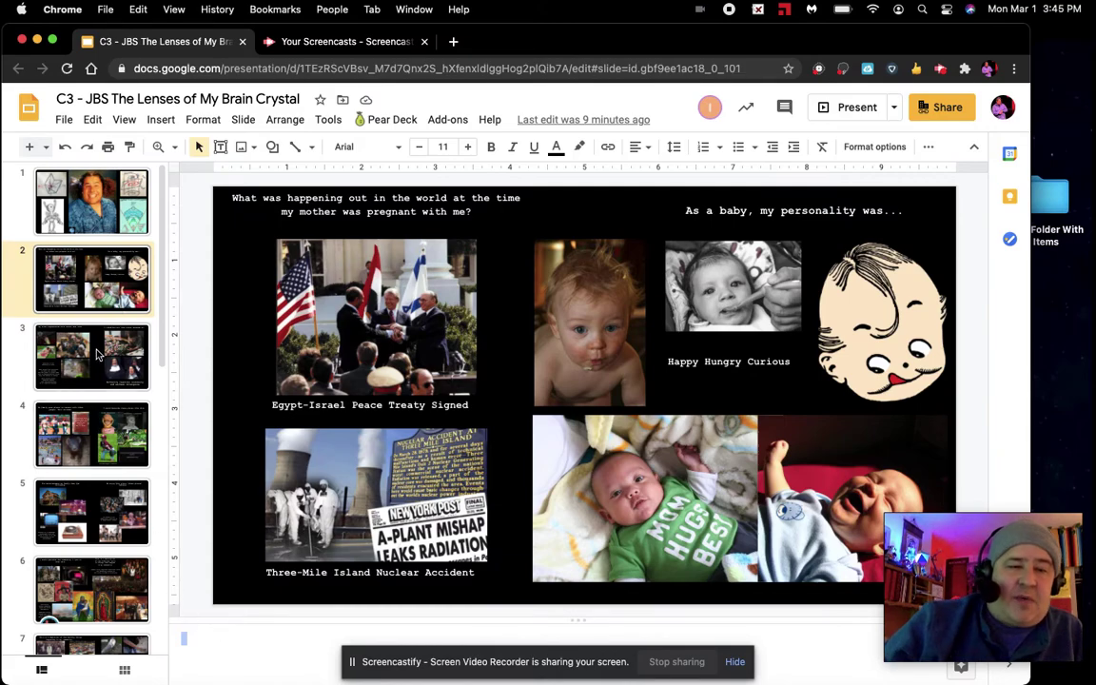
left_click(98, 354)
key("Down")
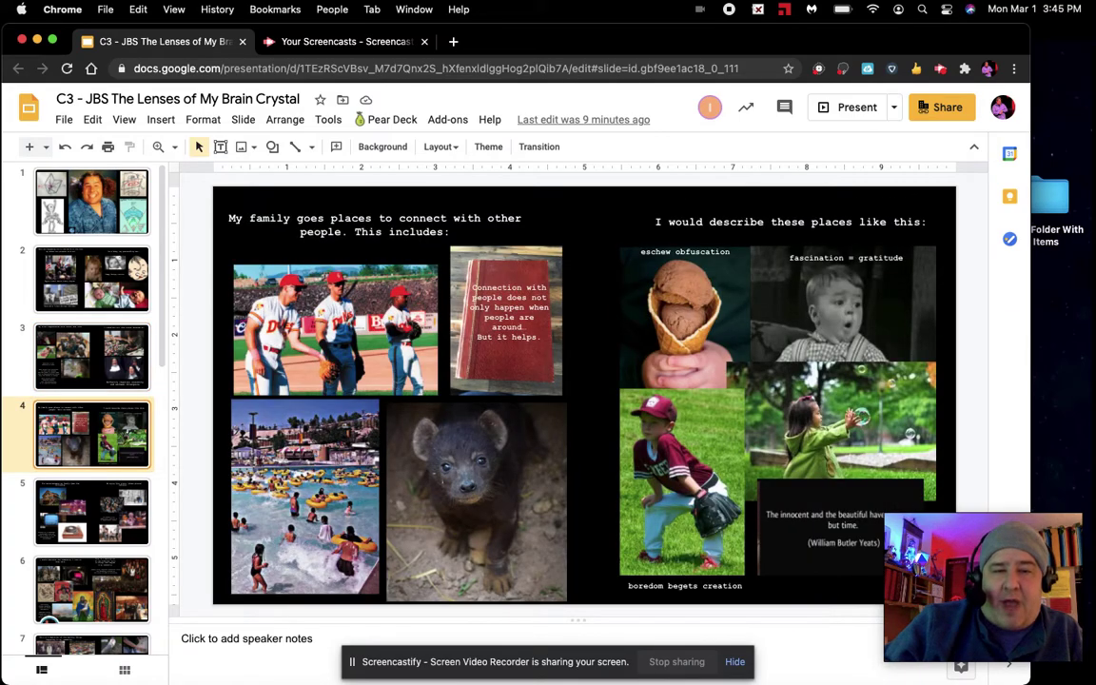
key("Down")
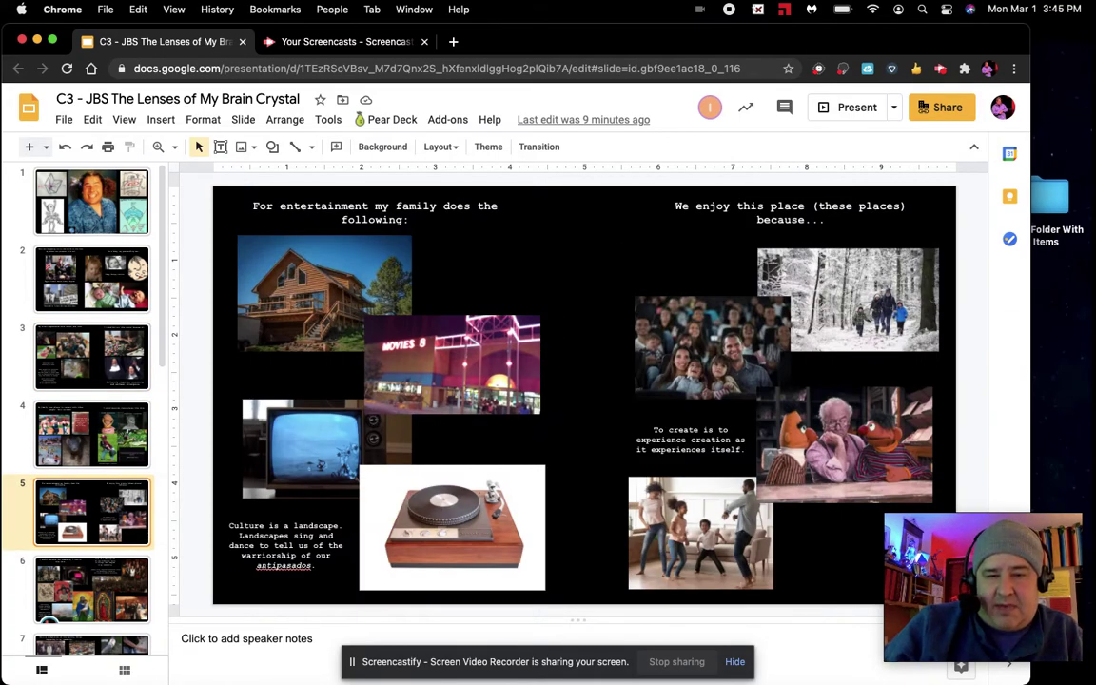
key("Down")
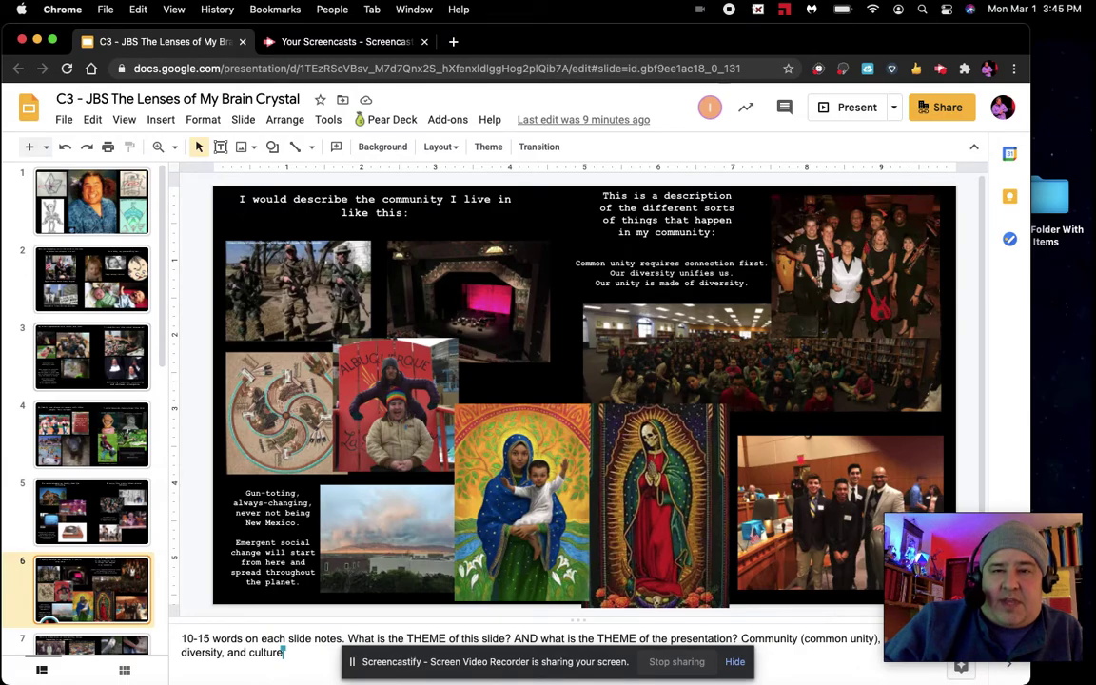
key("Down")
key("Down")
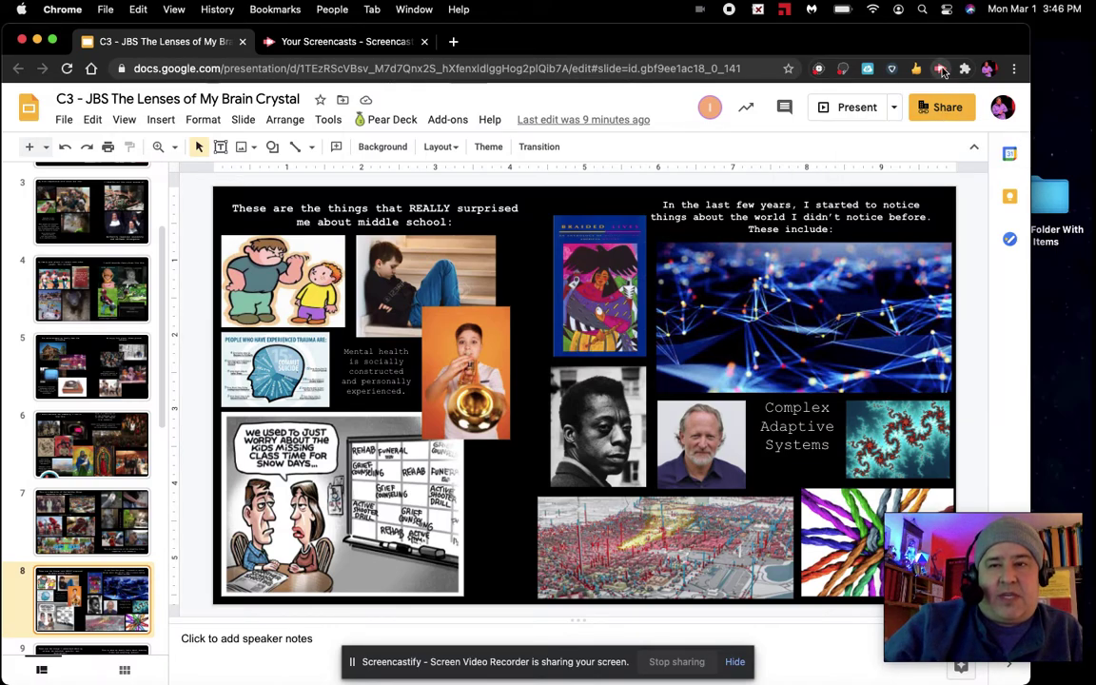
left_click(940, 69)
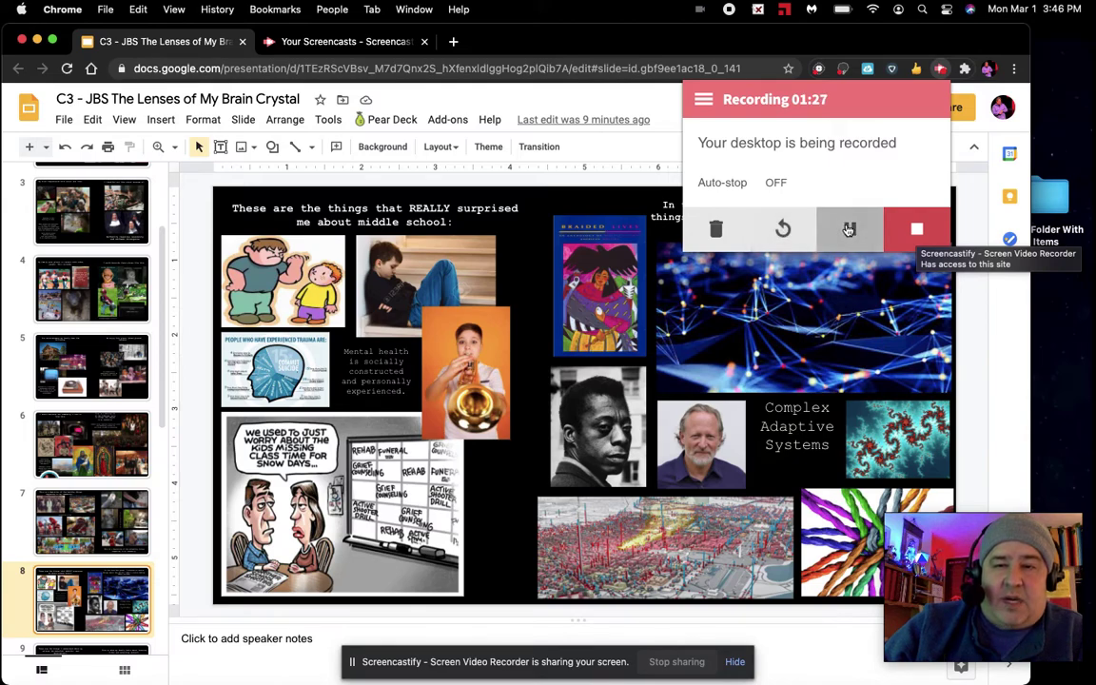
Stop the recording from the Screencastify popup and skip the first-video tour.
left_click(915, 230)
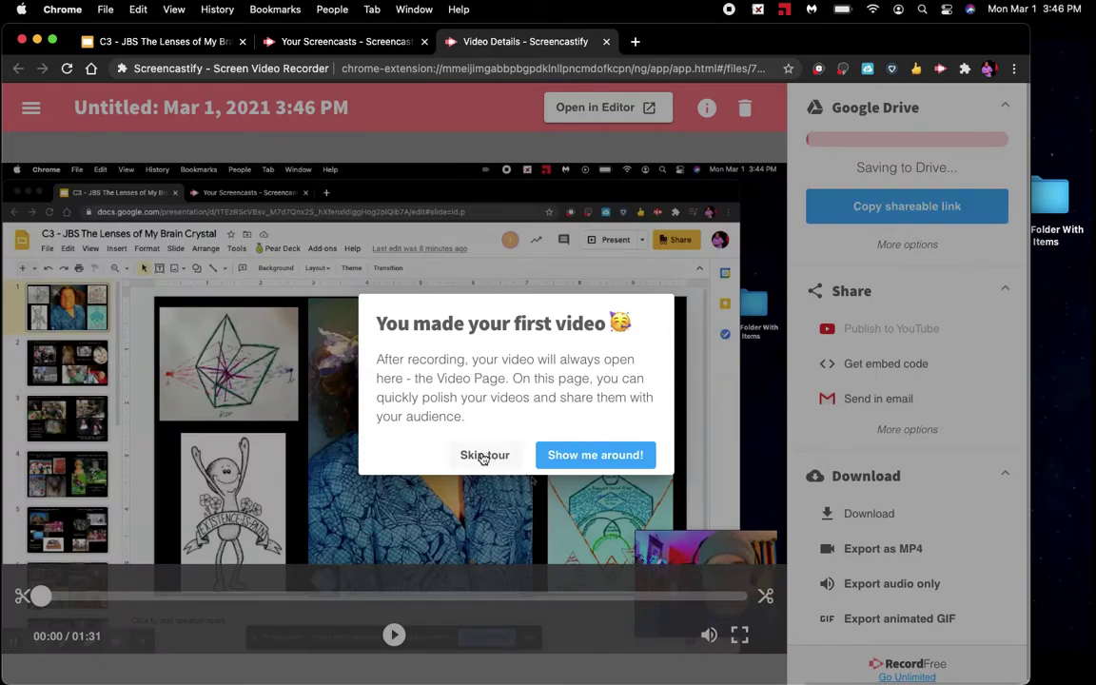
left_click(484, 455)
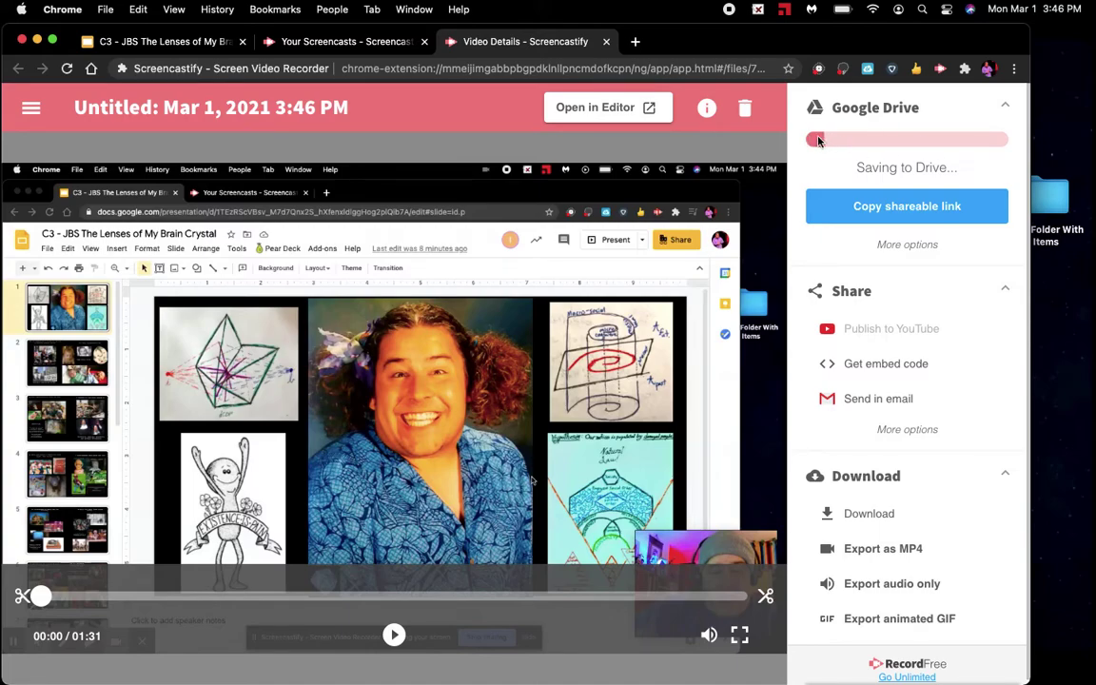
Expand More options under Share and open the App Smash Library of share integrations.
scroll(899, 339, "down", 1)
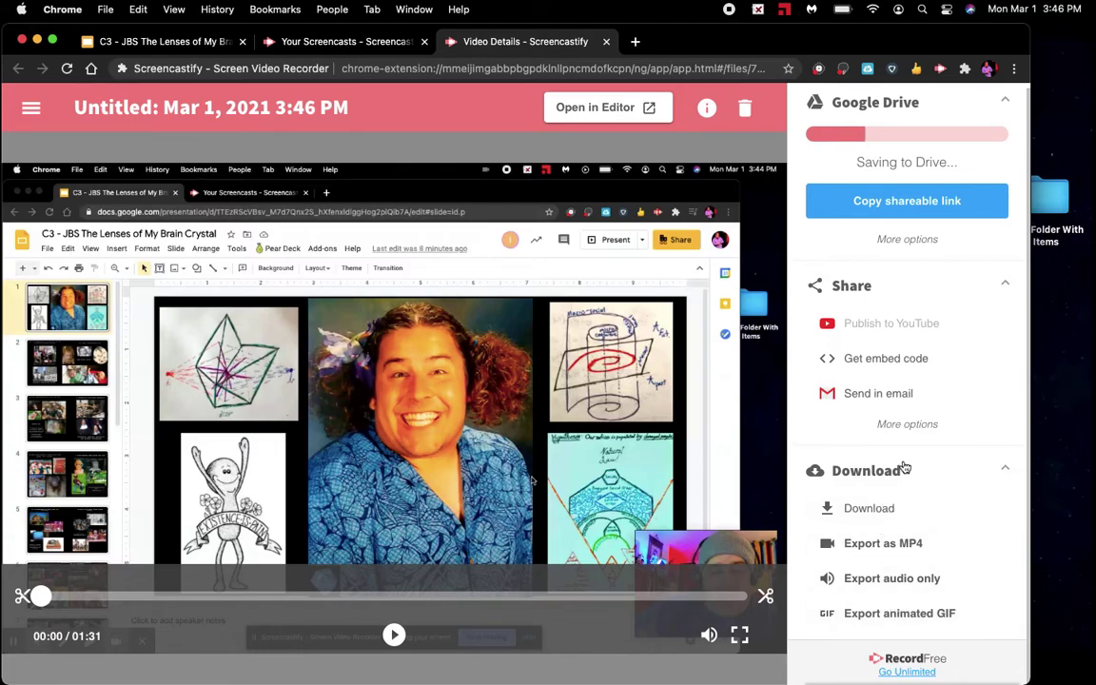
left_click(908, 425)
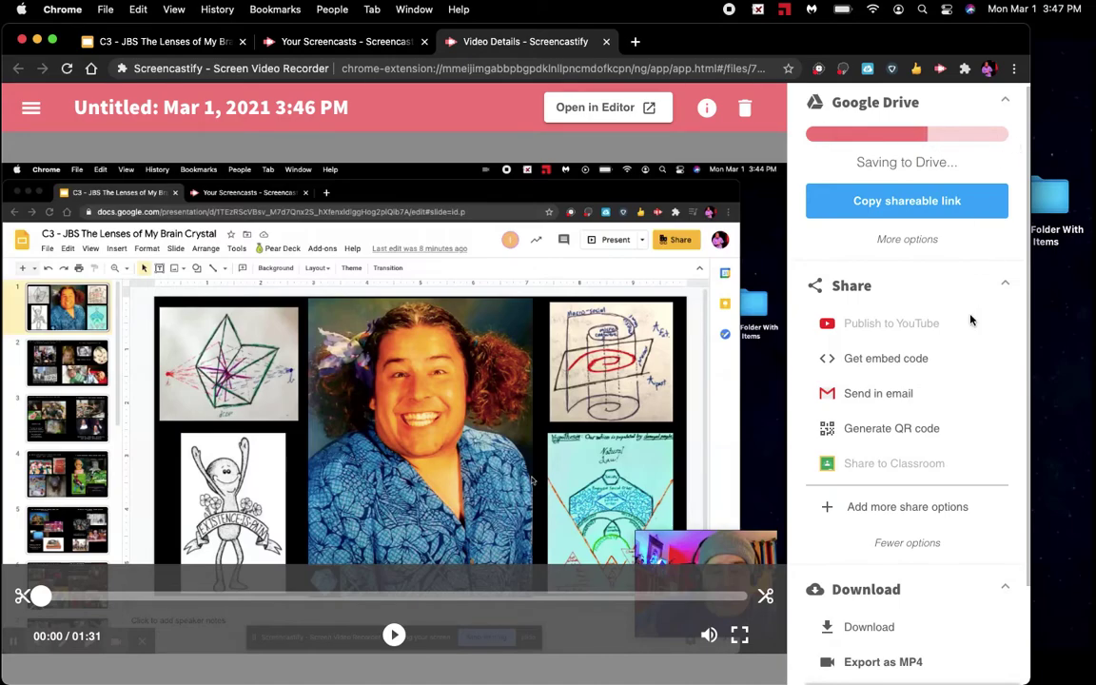
mouse_move(895, 472)
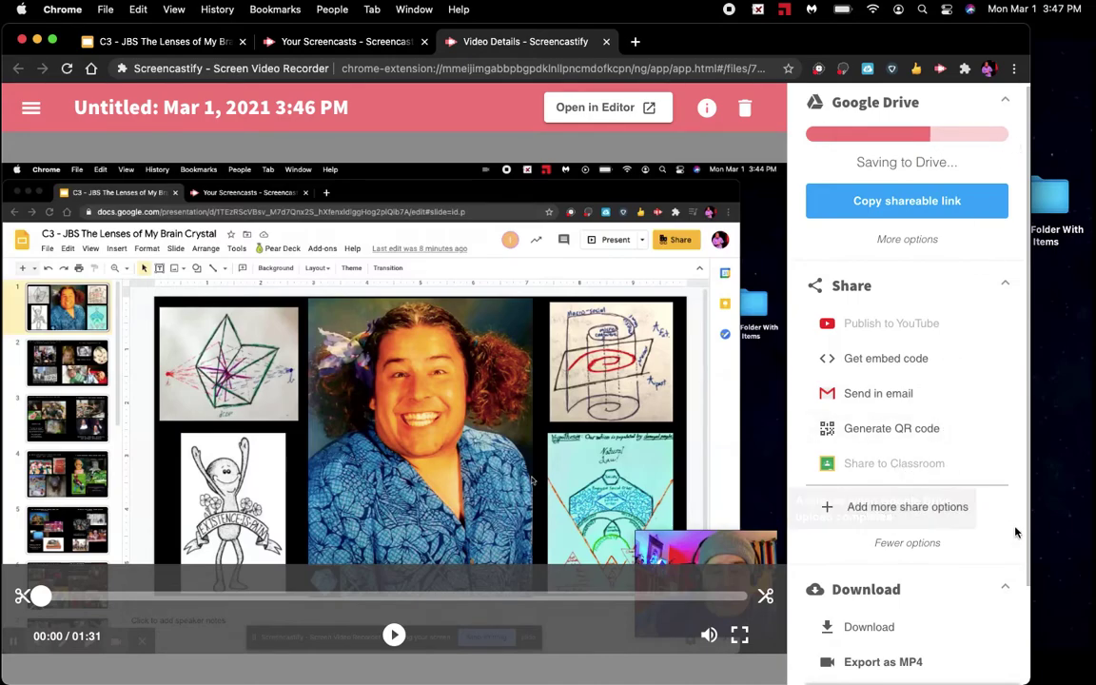
left_click(902, 509)
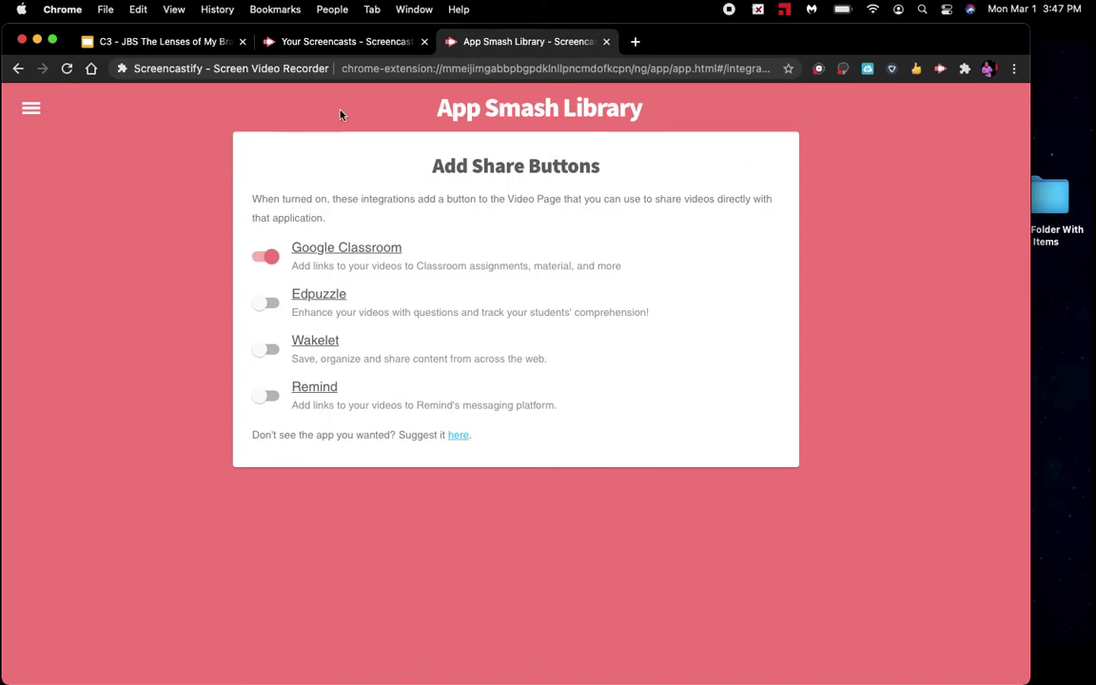
left_click(19, 69)
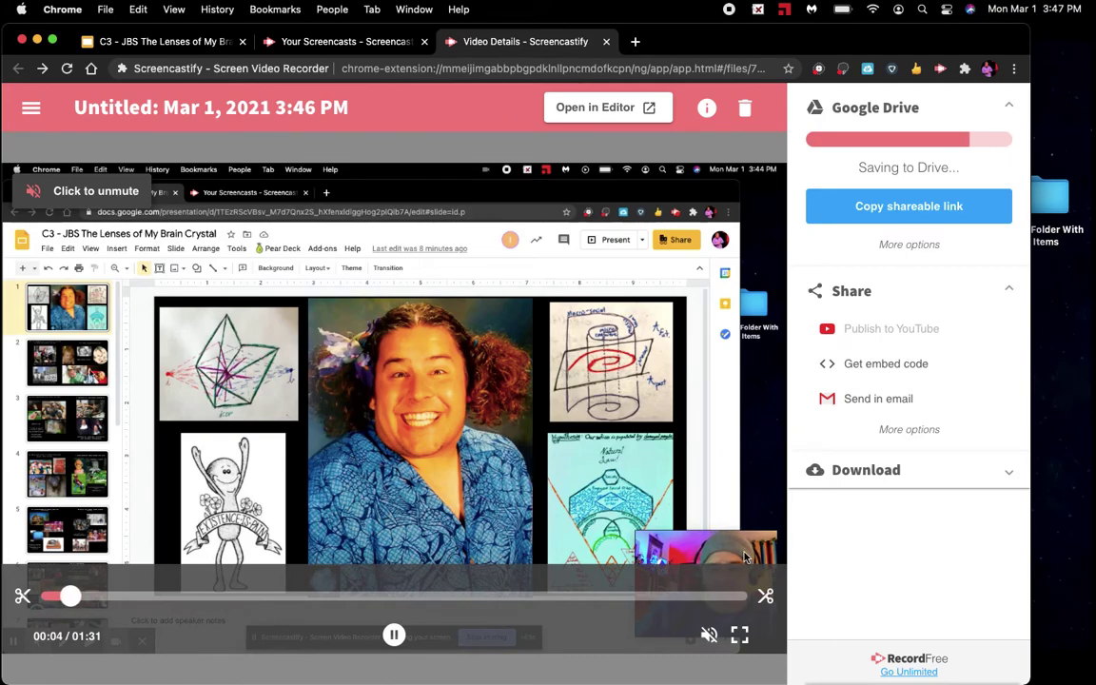
Try trimming the video to 00:04–01:26, cancel the trim, and show all share options.
left_click(21, 597)
mouse_move(20, 596)
left_mouse_down()
mouse_move(64, 596)
mouse_move(39, 597)
left_mouse_up()
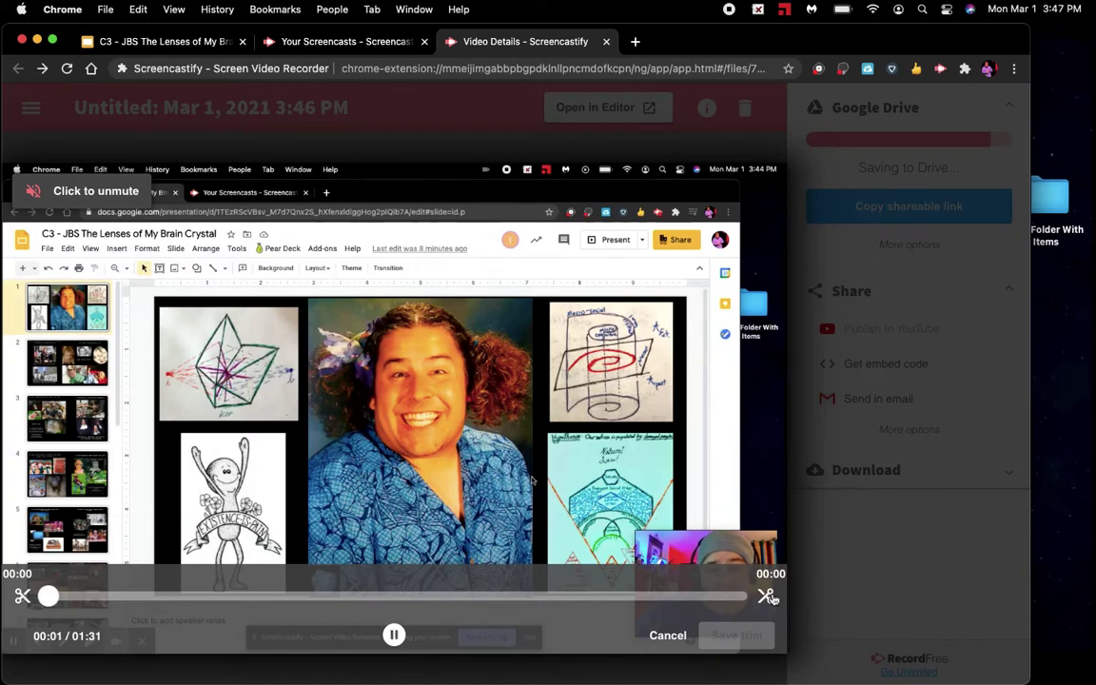
mouse_move(765, 596)
left_mouse_down()
mouse_move(714, 596)
mouse_move(712, 606)
mouse_move(763, 605)
left_mouse_up()
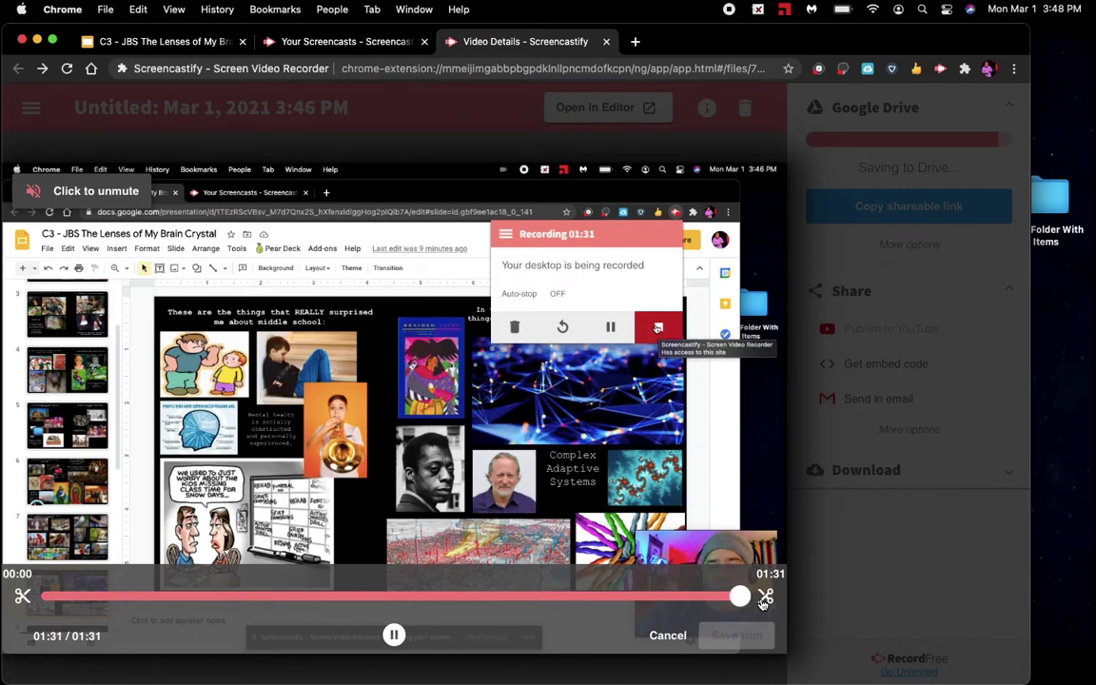
left_click(668, 635)
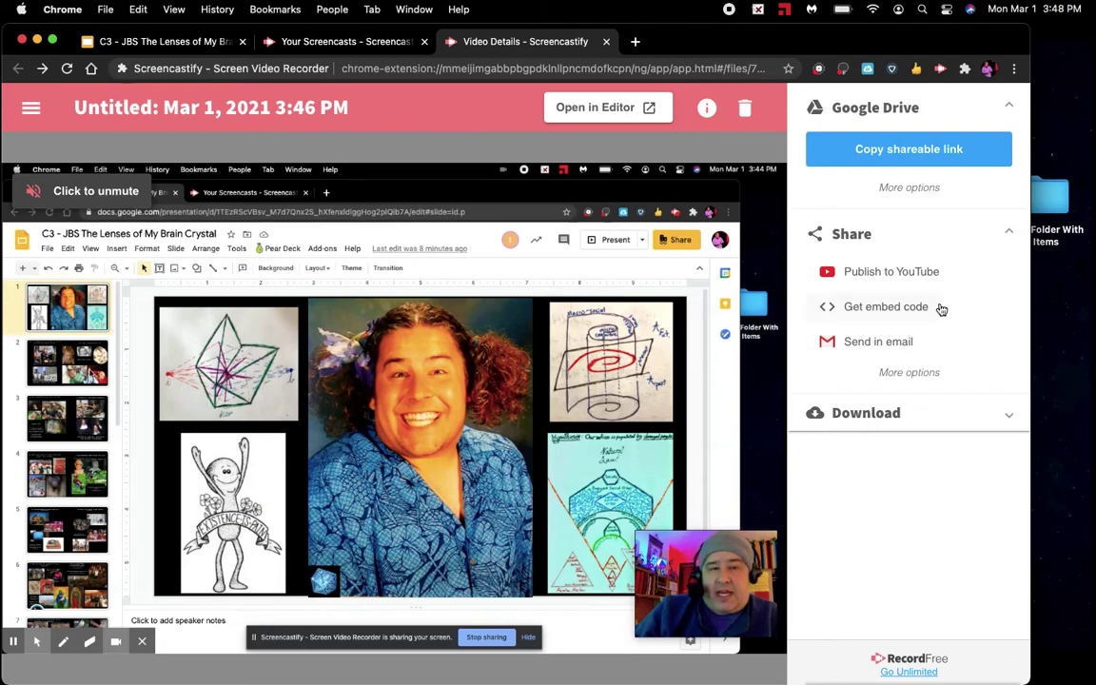
left_click(904, 373)
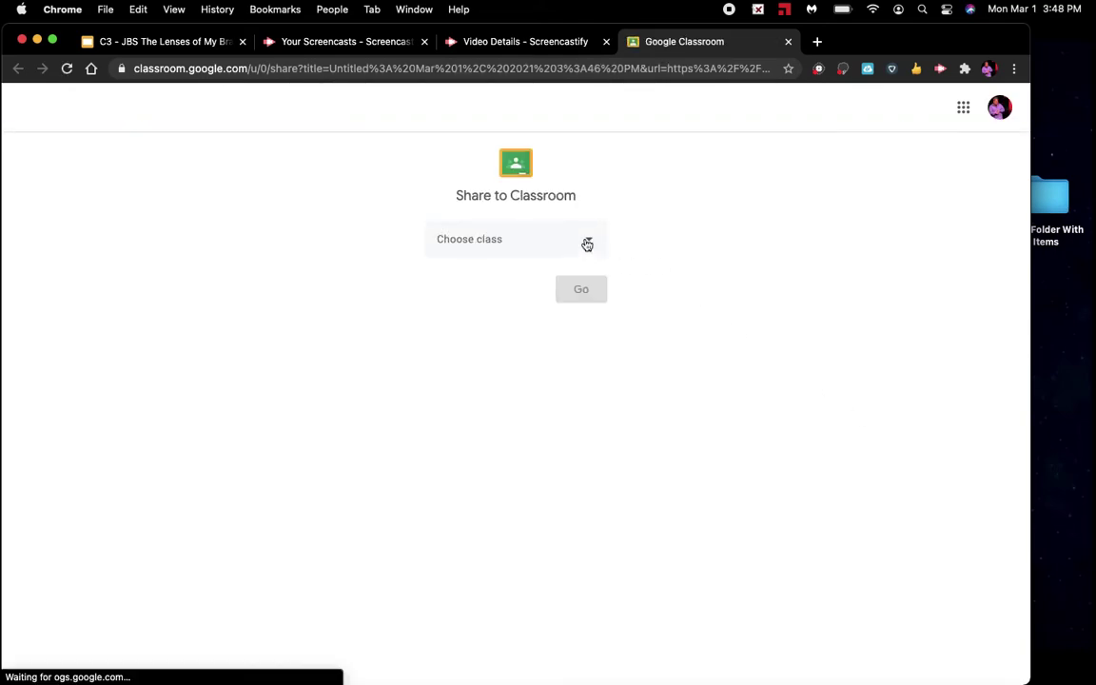
Choose the 1st period USA SOC STUDIES class as the Share to Classroom destination.
left_click(587, 243)
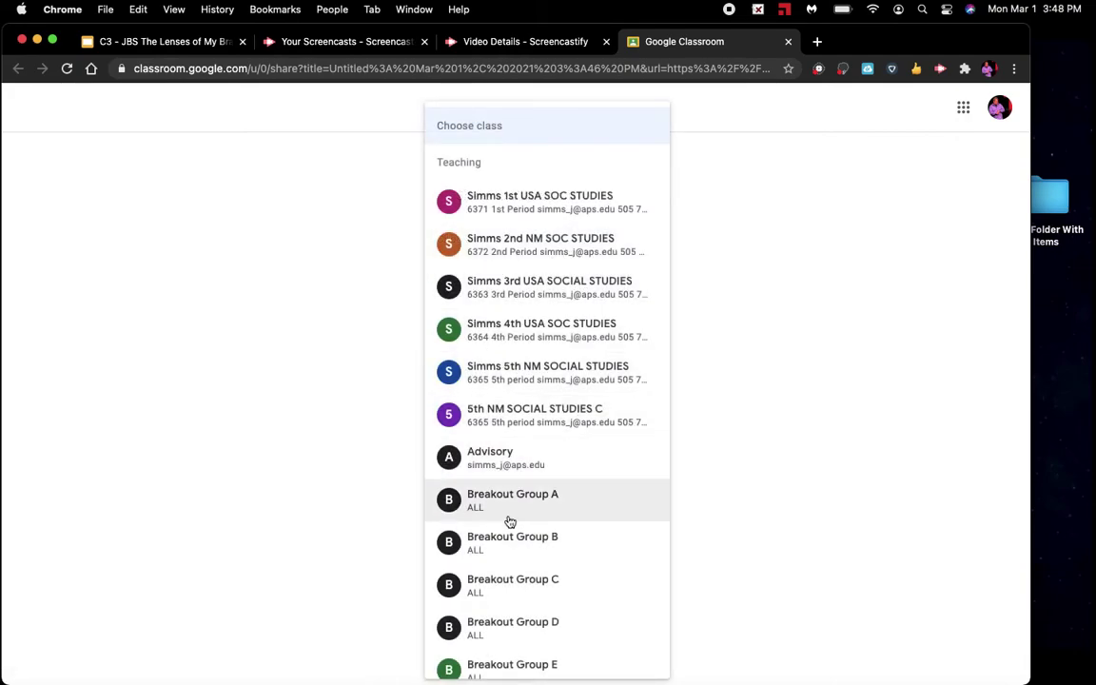
scroll(535, 457, "down", 1)
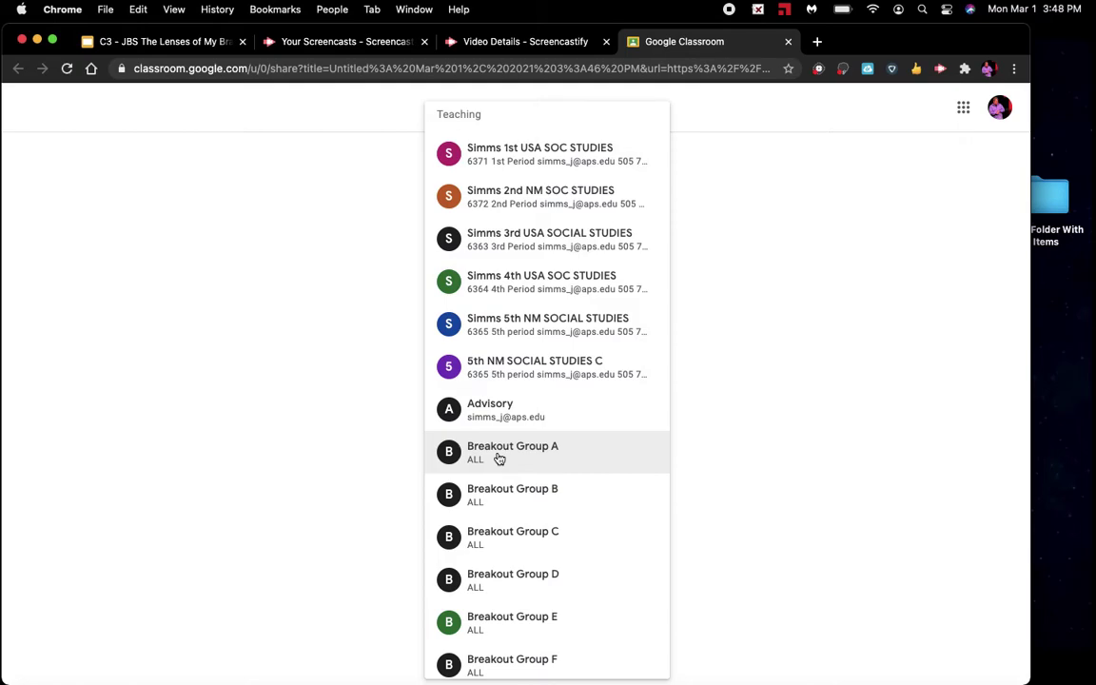
scroll(499, 460, "down", 5)
scroll(500, 459, "up", 6)
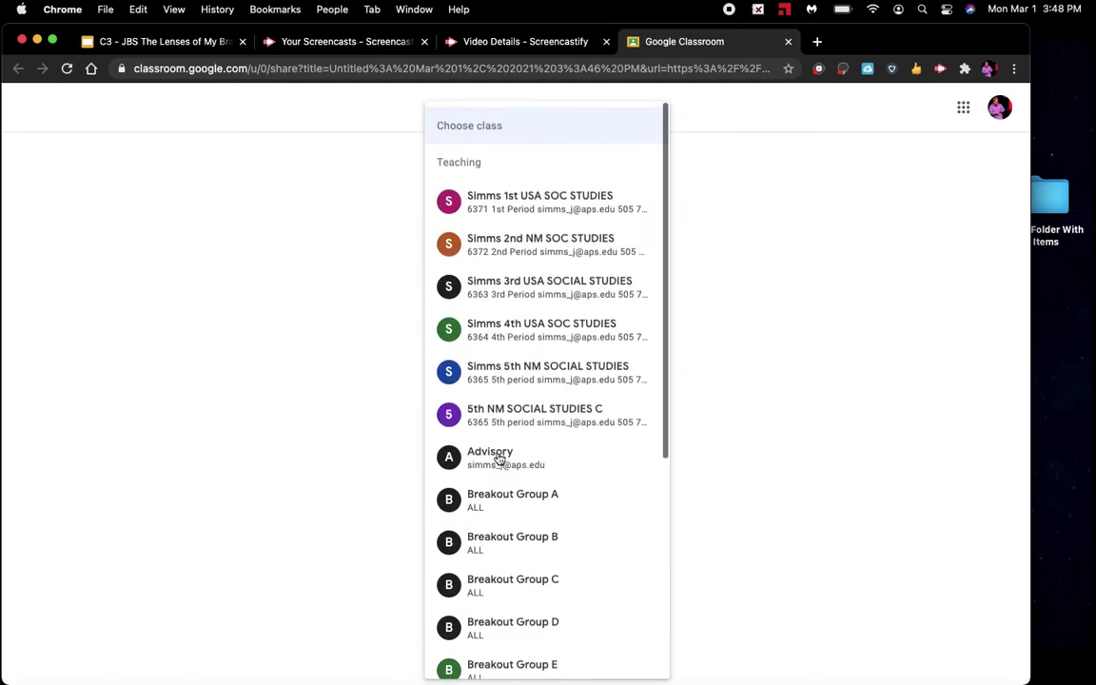
left_click(543, 200)
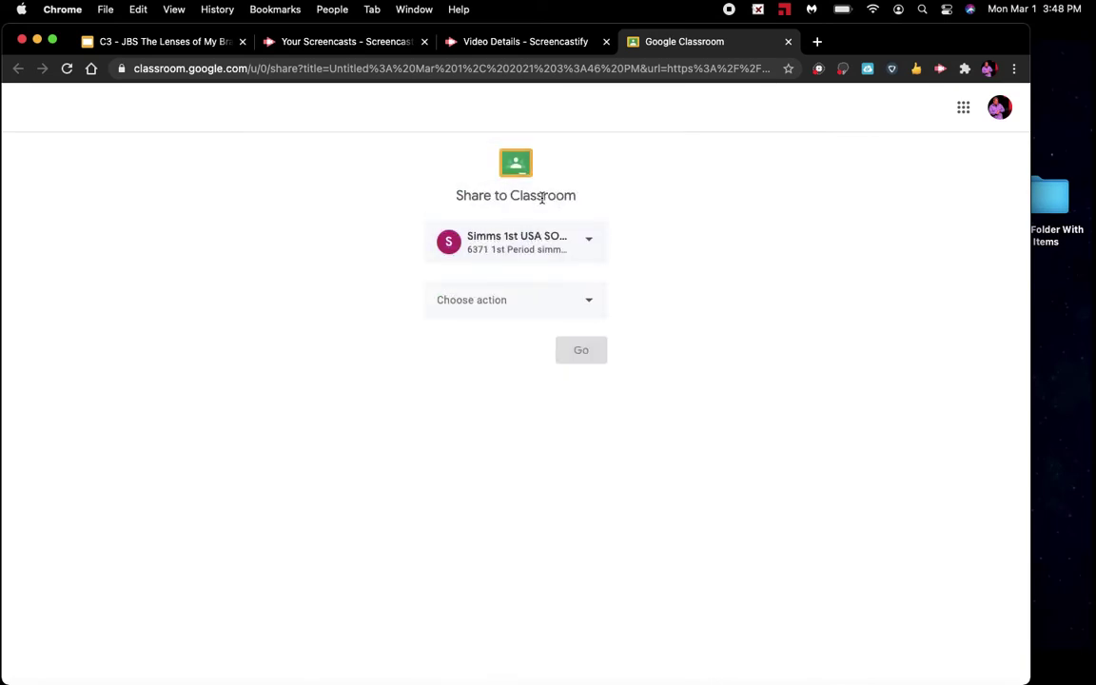
Review the post-type options without picking one, then go back to the Your Screencasts recordings list.
left_click(555, 315)
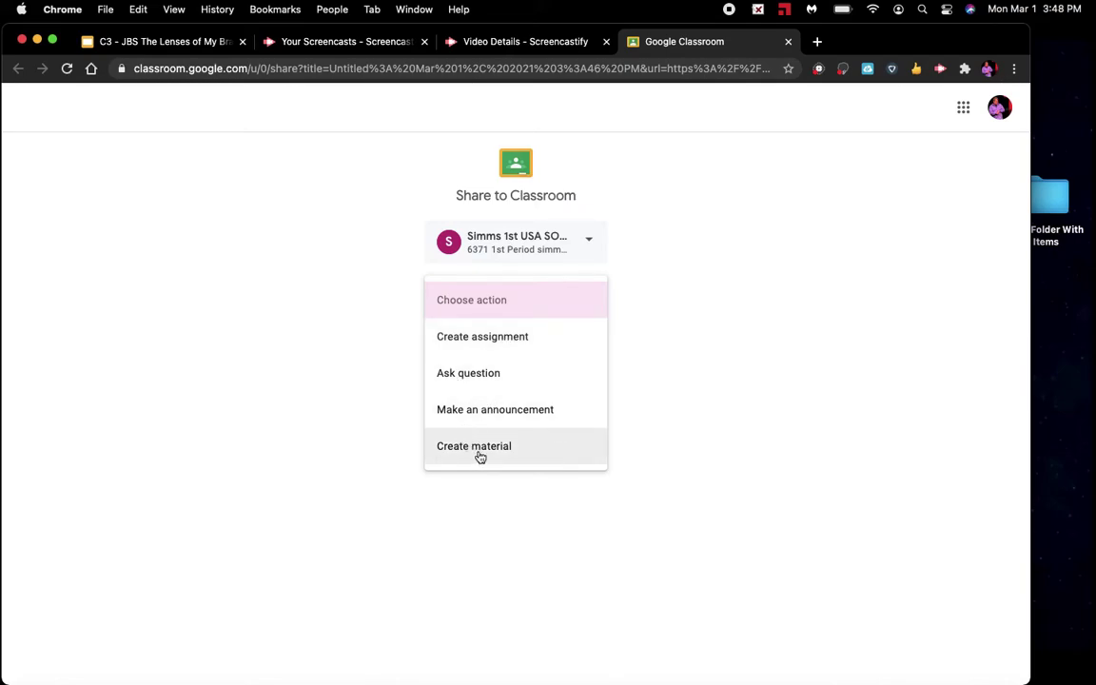
left_click(807, 309)
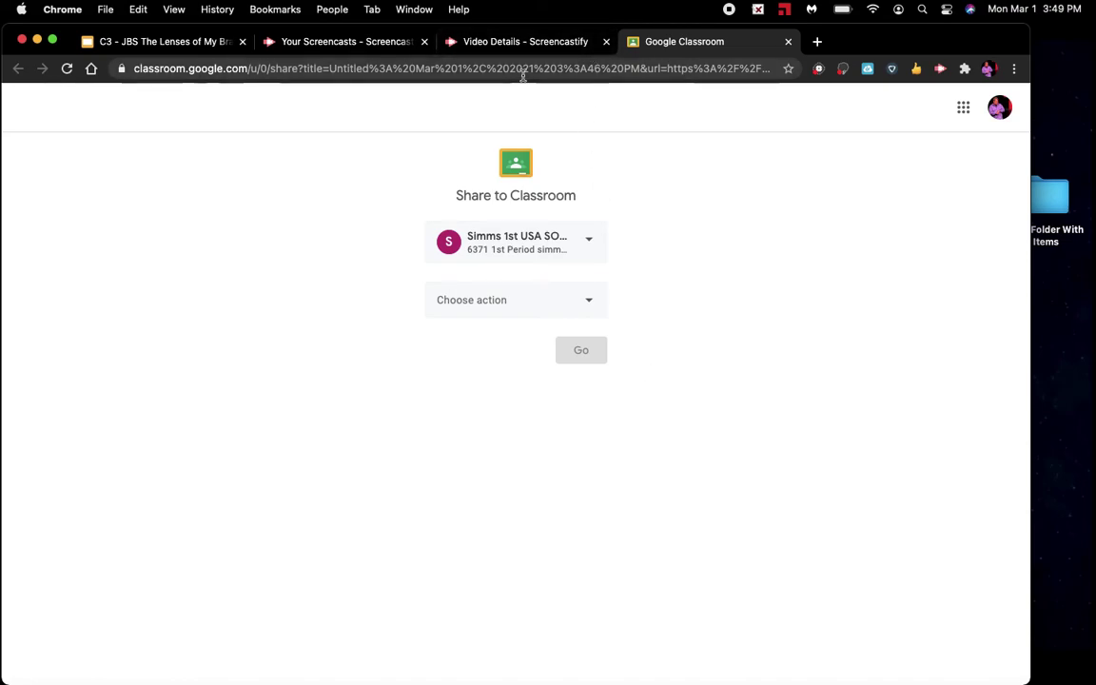
left_click(299, 41)
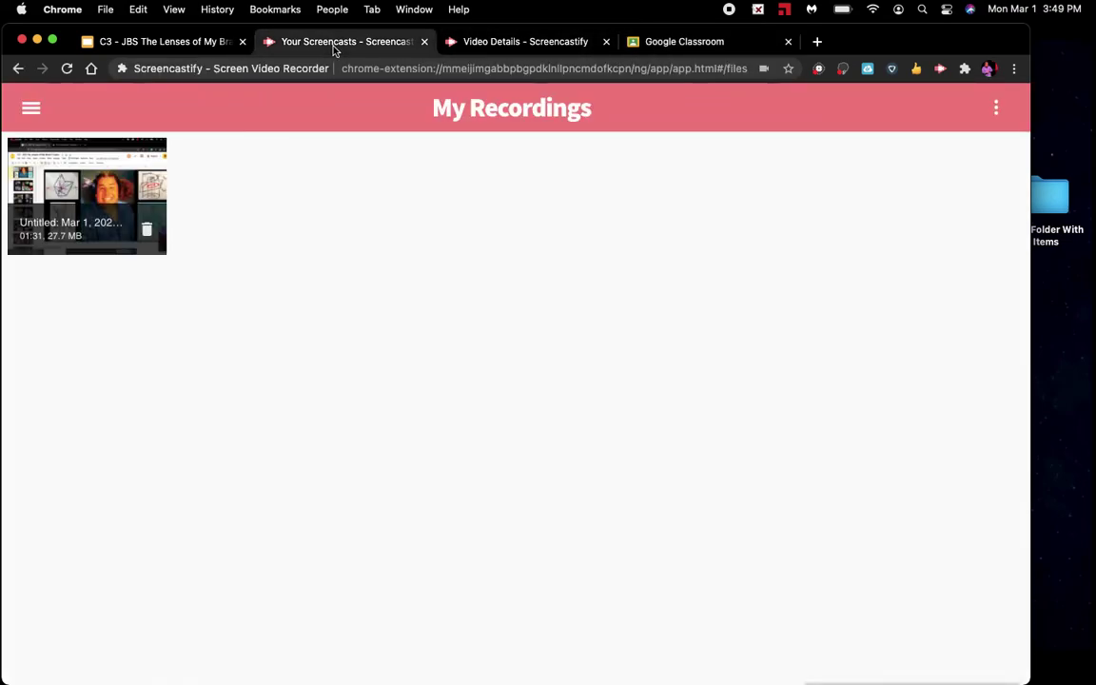